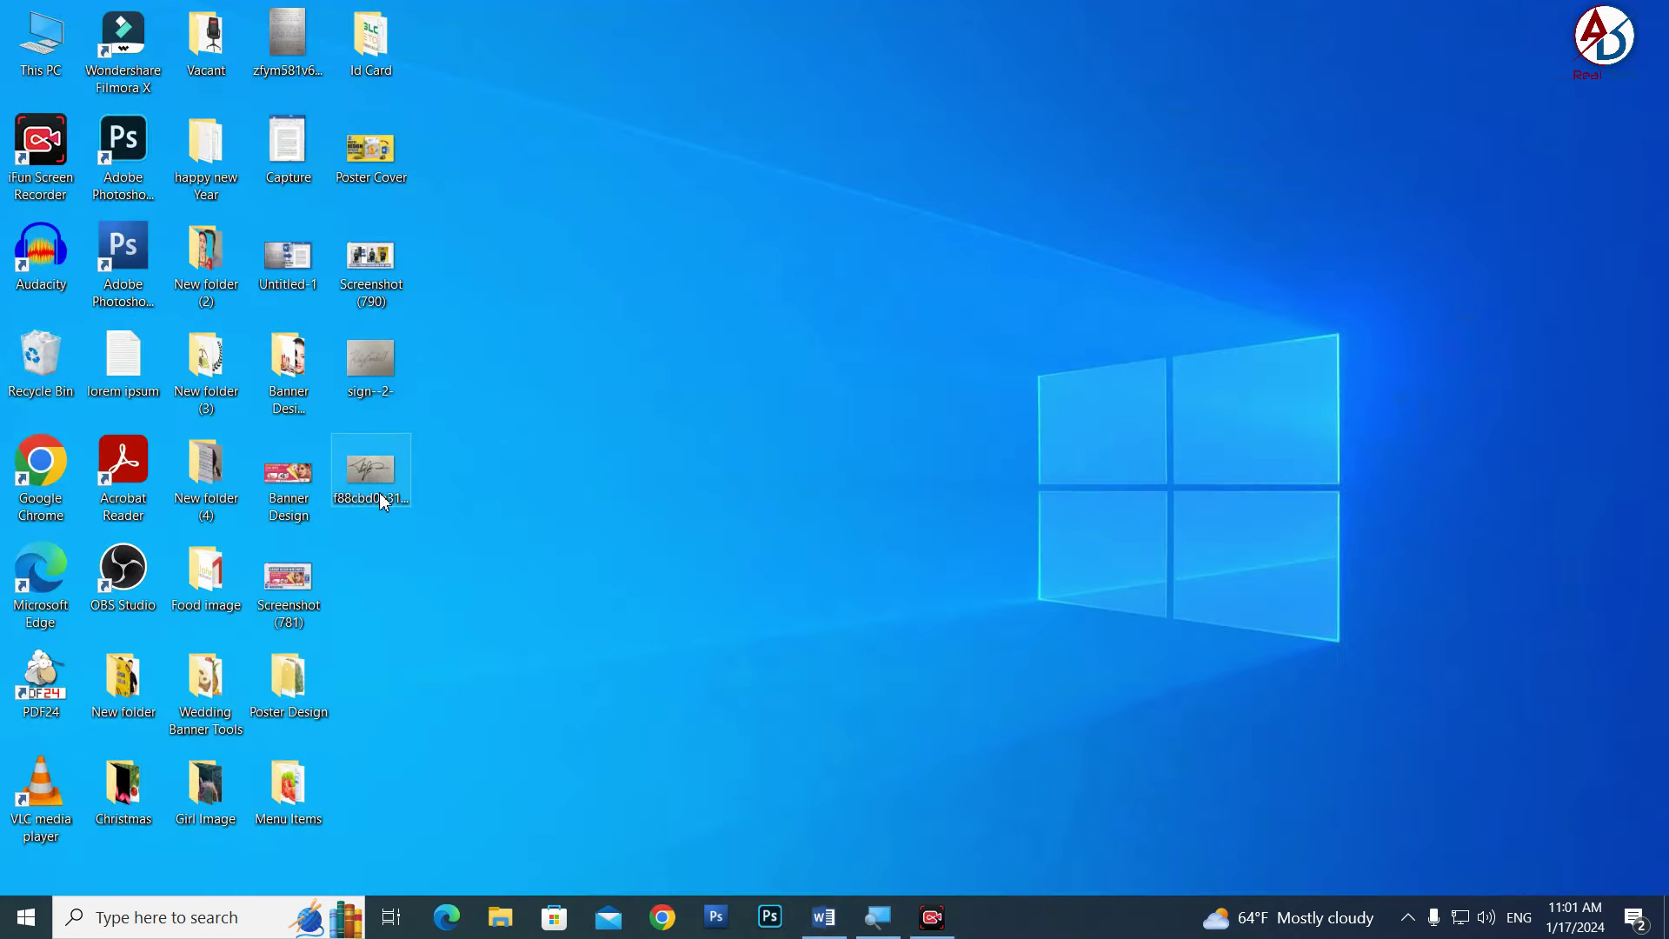
Step: Open the signature JPG from the desktop in Photos, close it, then reopen it
double_click(374, 492)
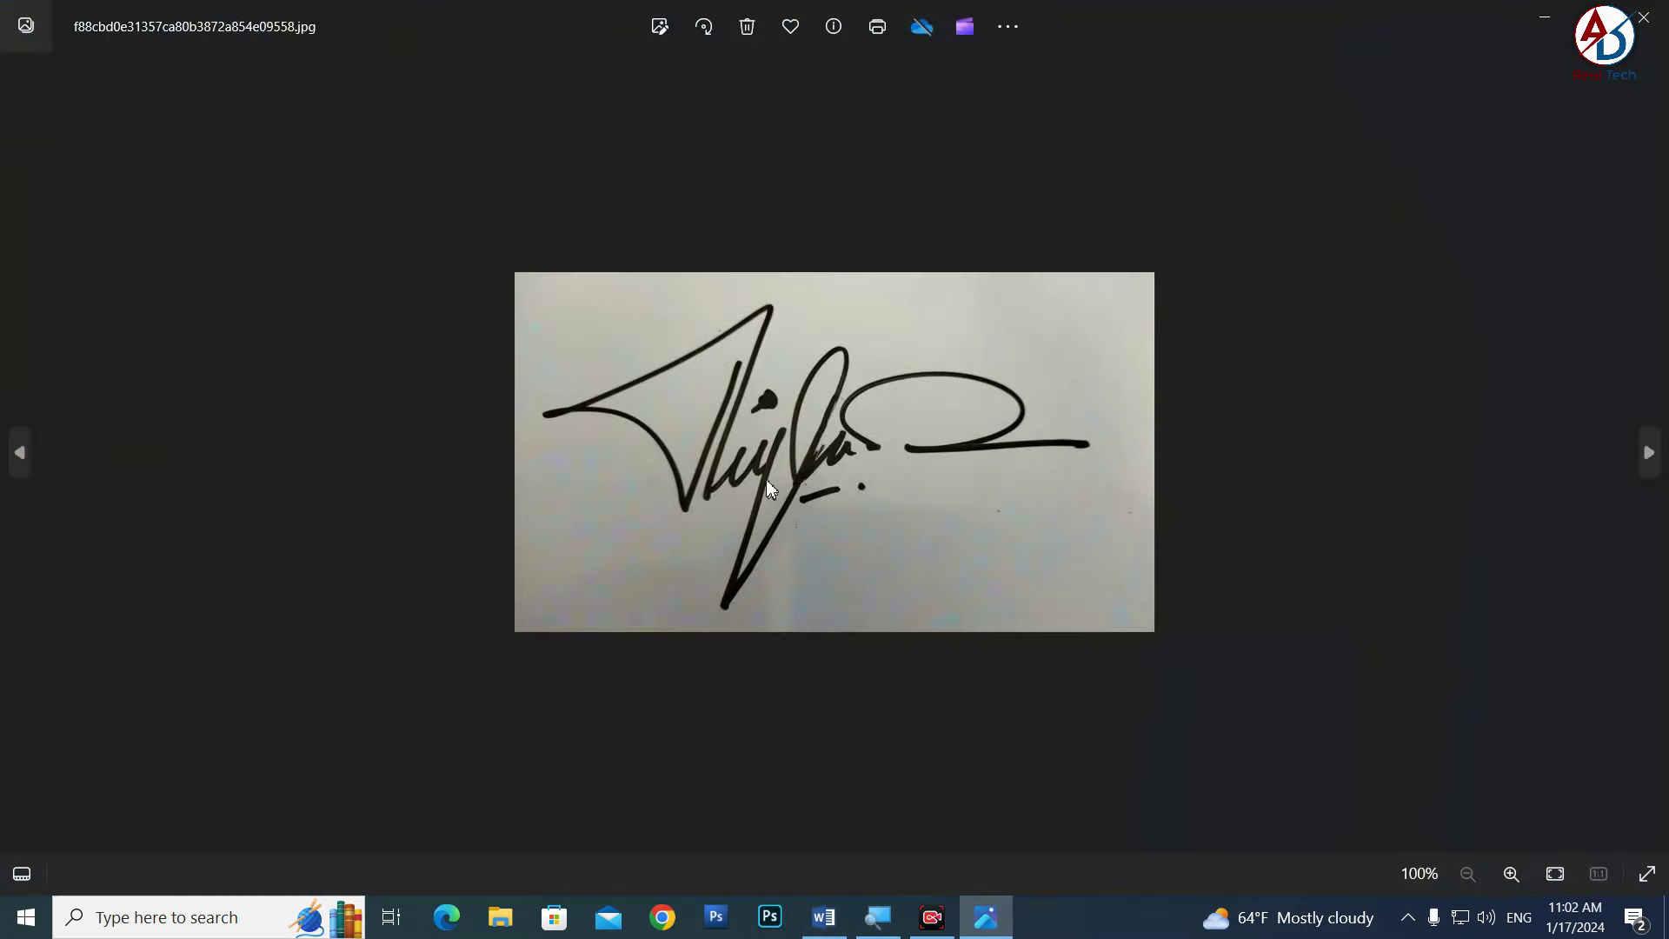
scroll(794, 452, up, 1)
scroll(794, 452, down, 1)
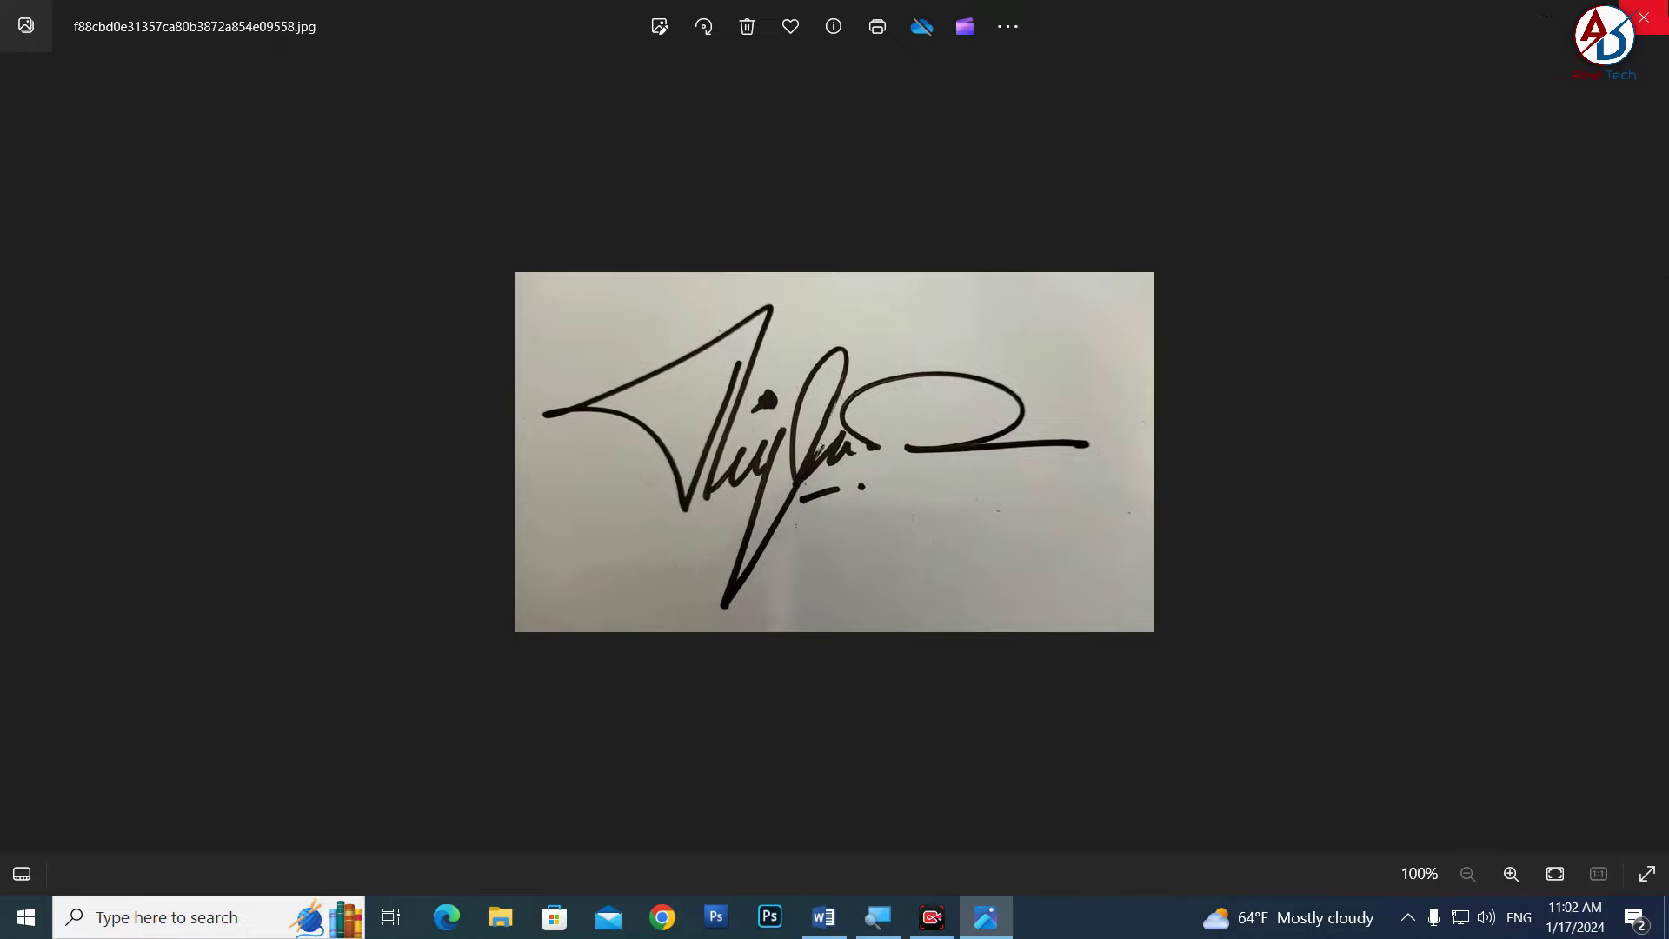
click(1643, 17)
double_click(375, 492)
Step: Close Photos and insert the signature photo from the Desktop into Word's blank Document1
click(1643, 18)
click(824, 917)
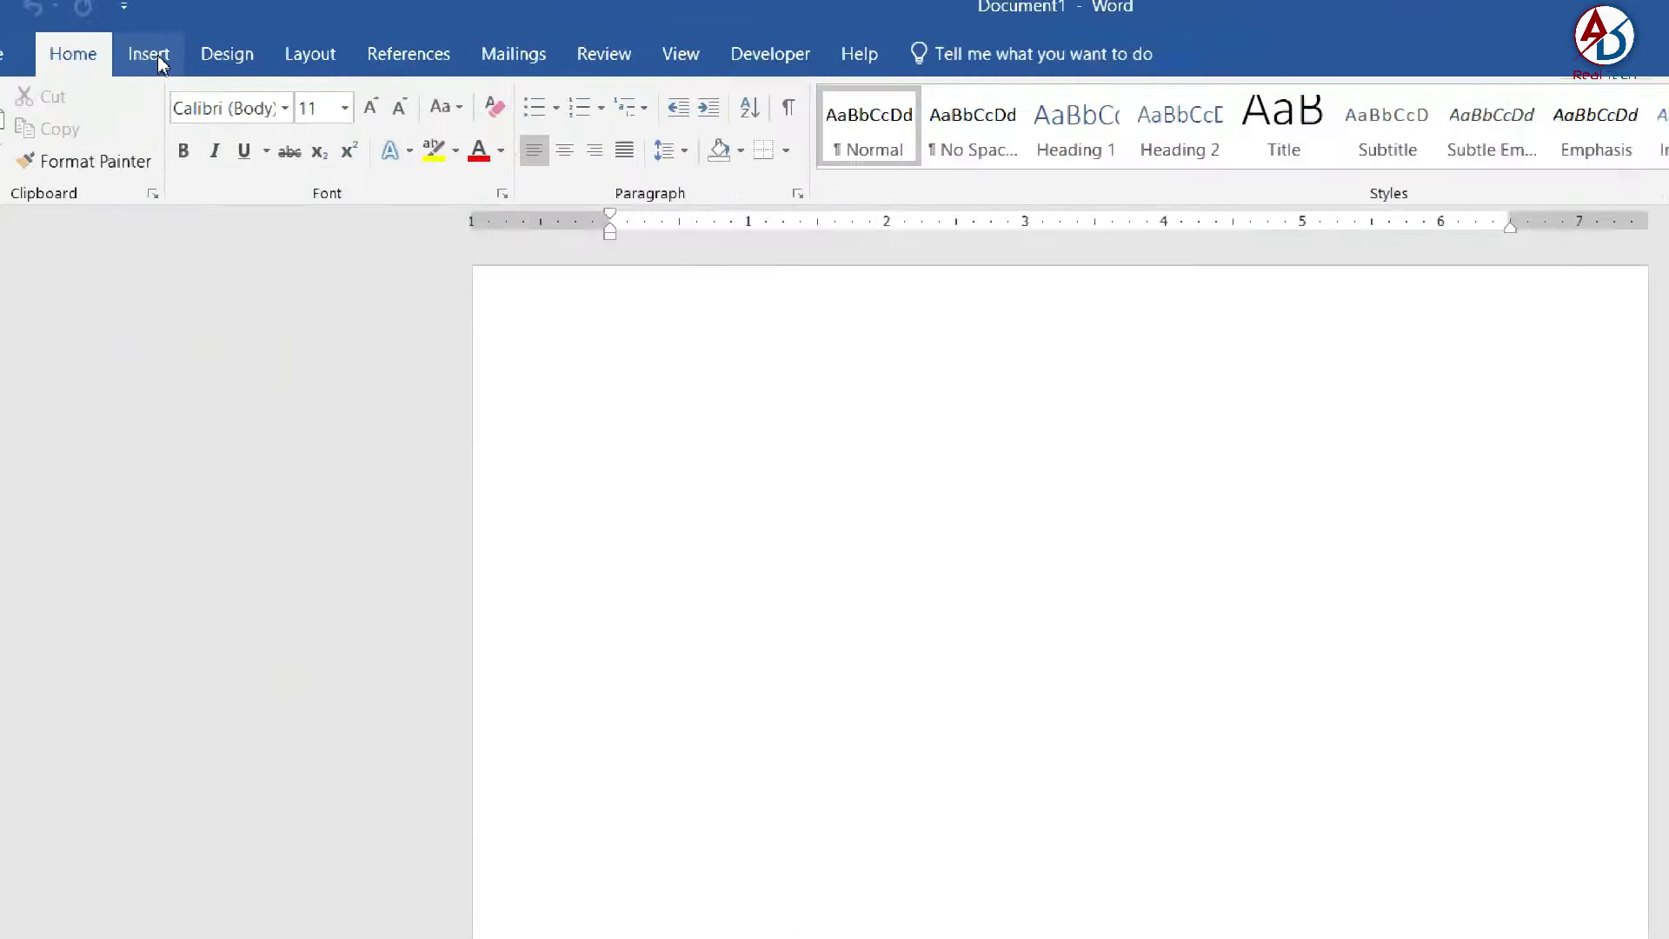
click(153, 56)
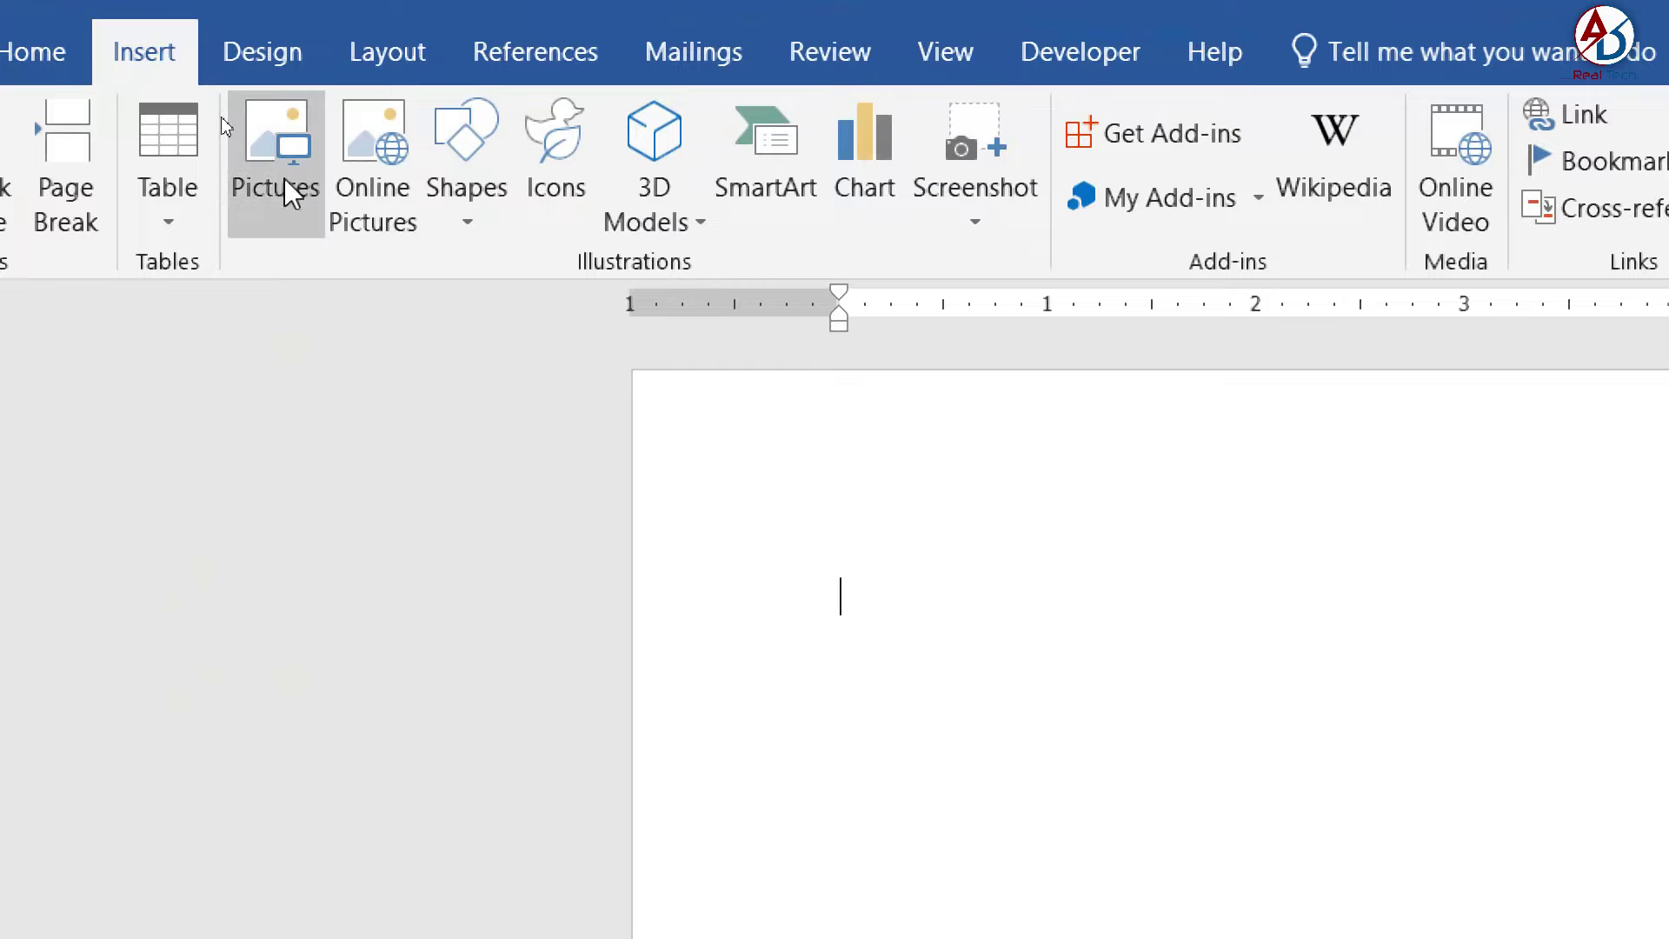
click(278, 133)
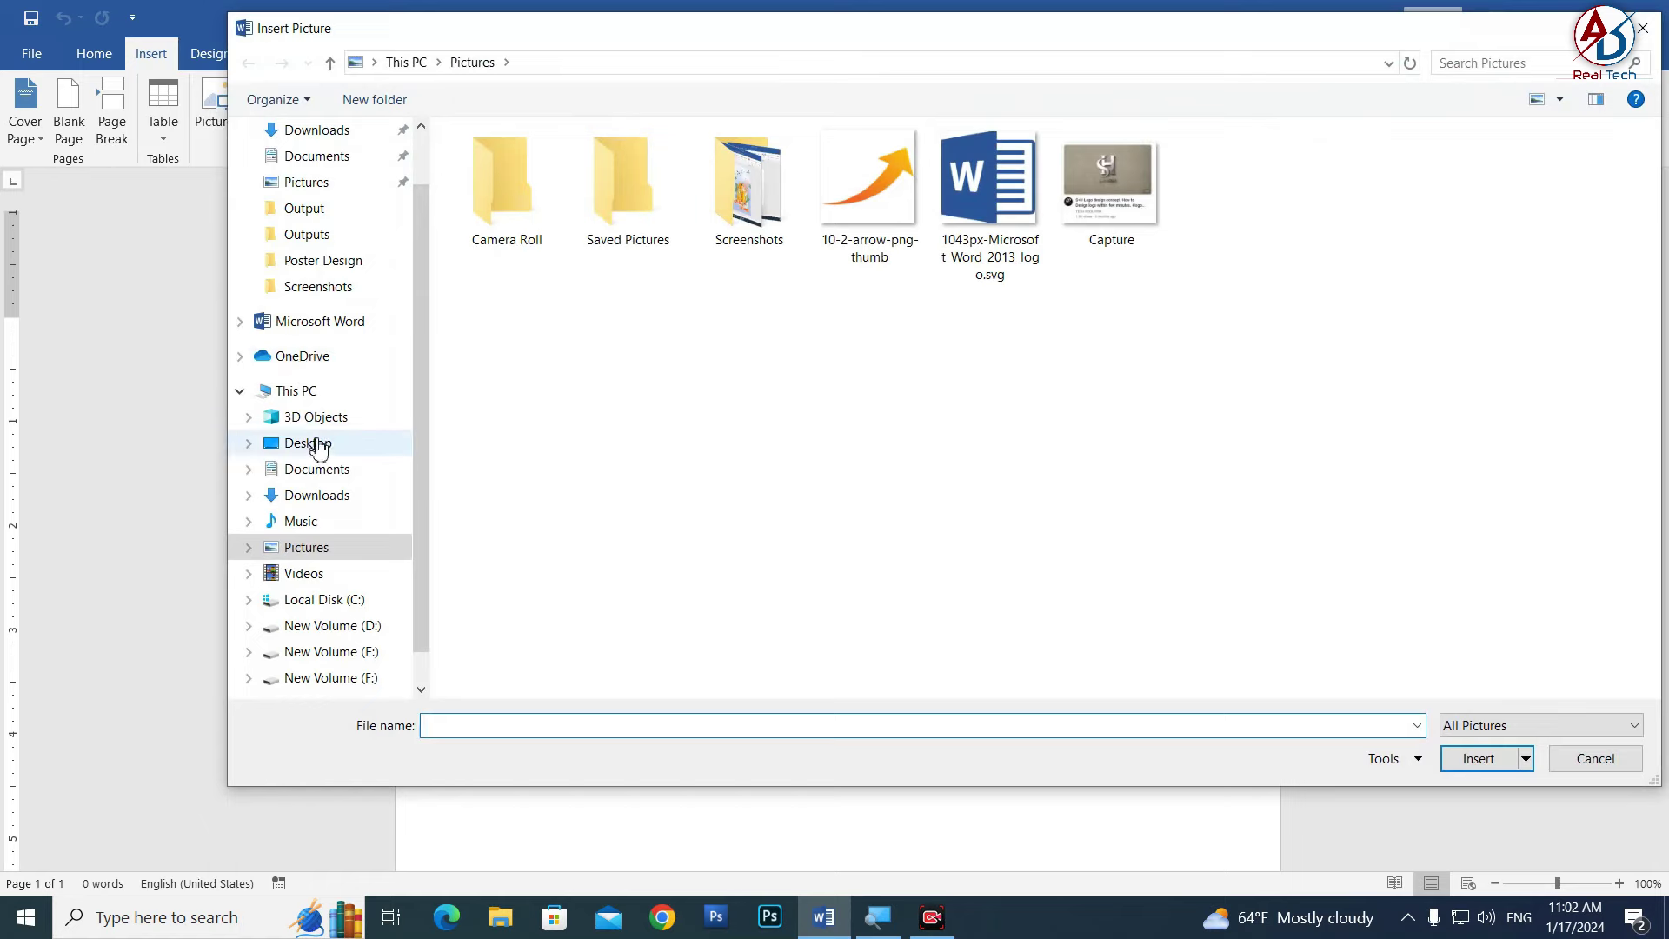
click(313, 445)
click(1228, 363)
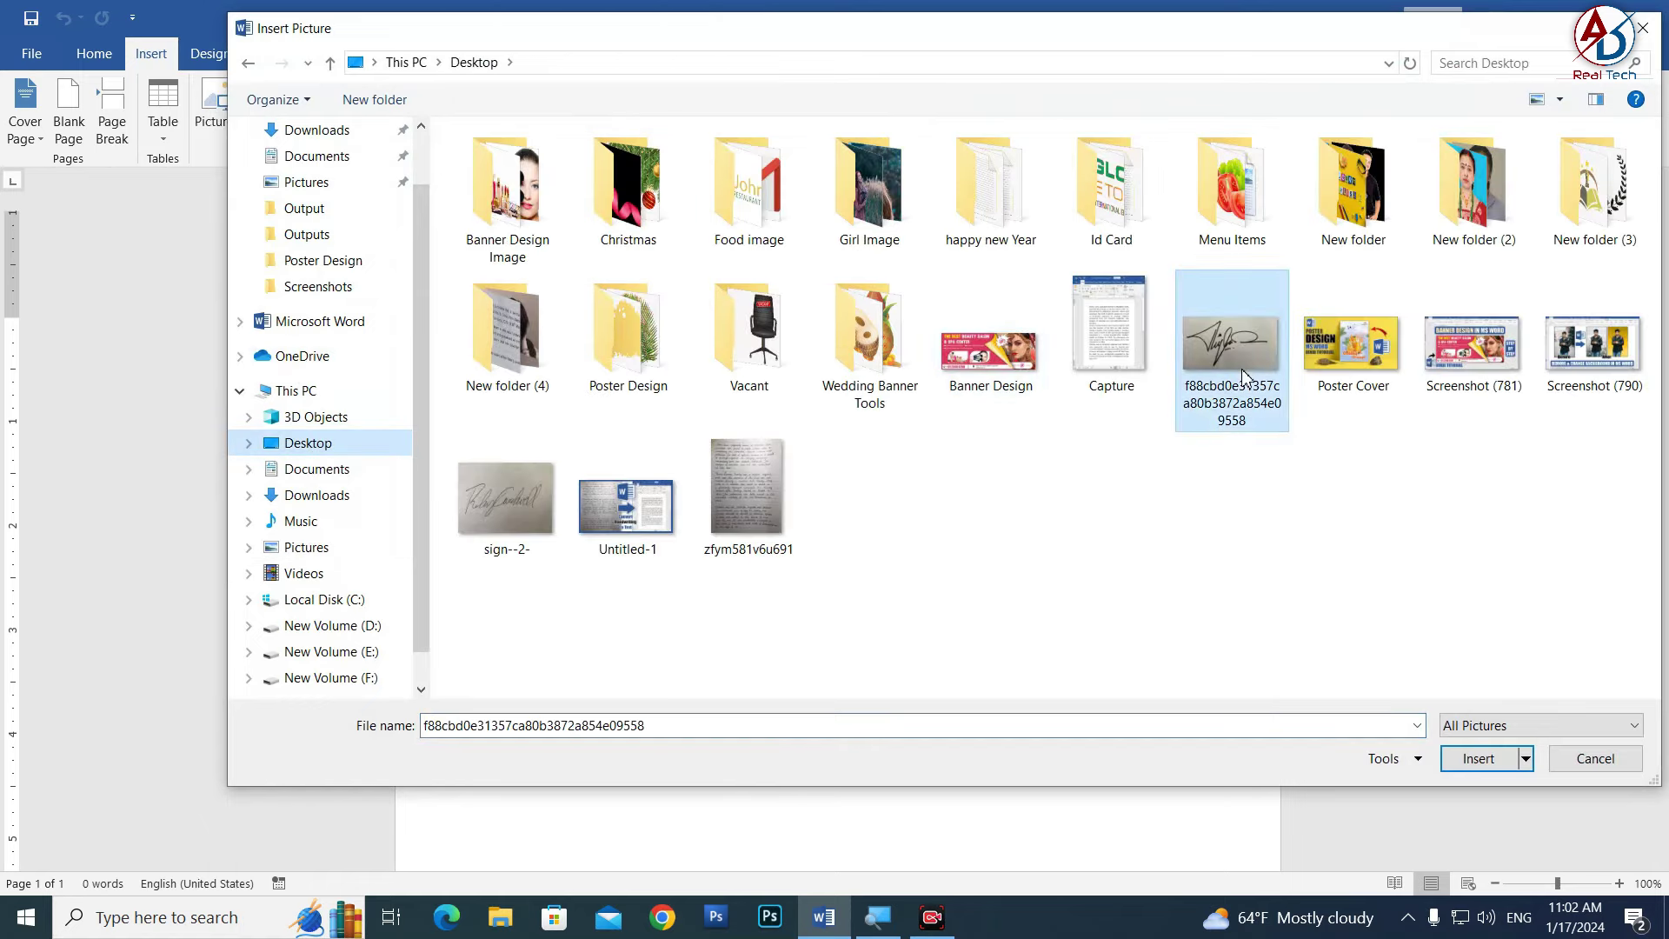
click(1482, 761)
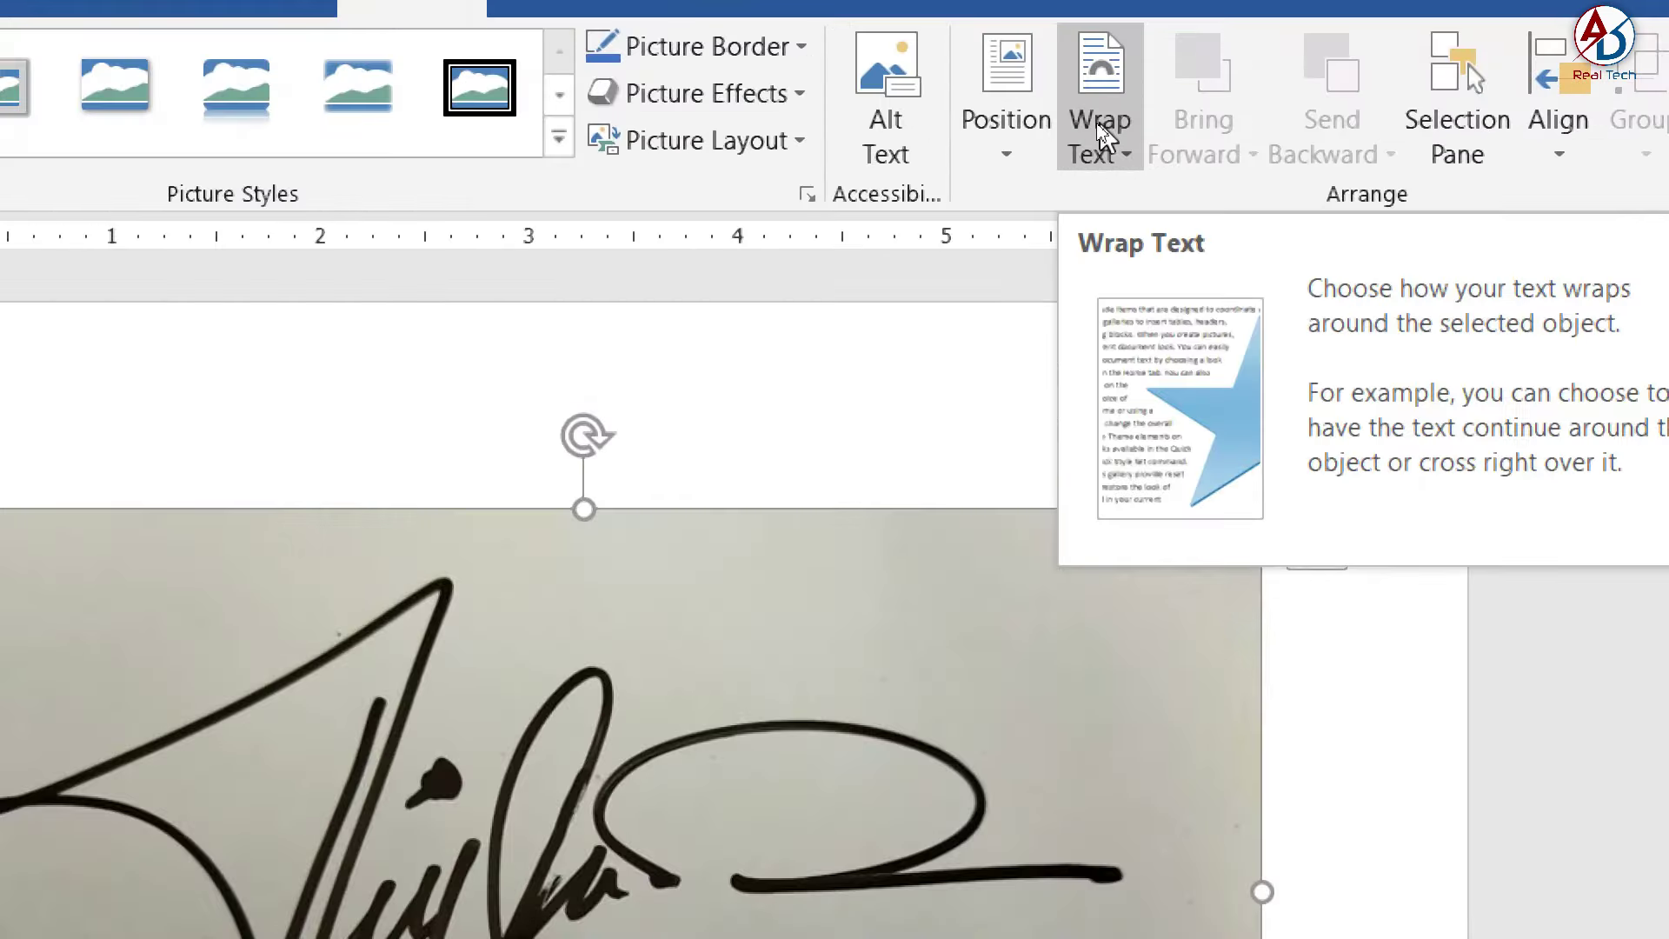
Step: Set the signature photo to In Front of Text and drag it lower and right
click(1095, 131)
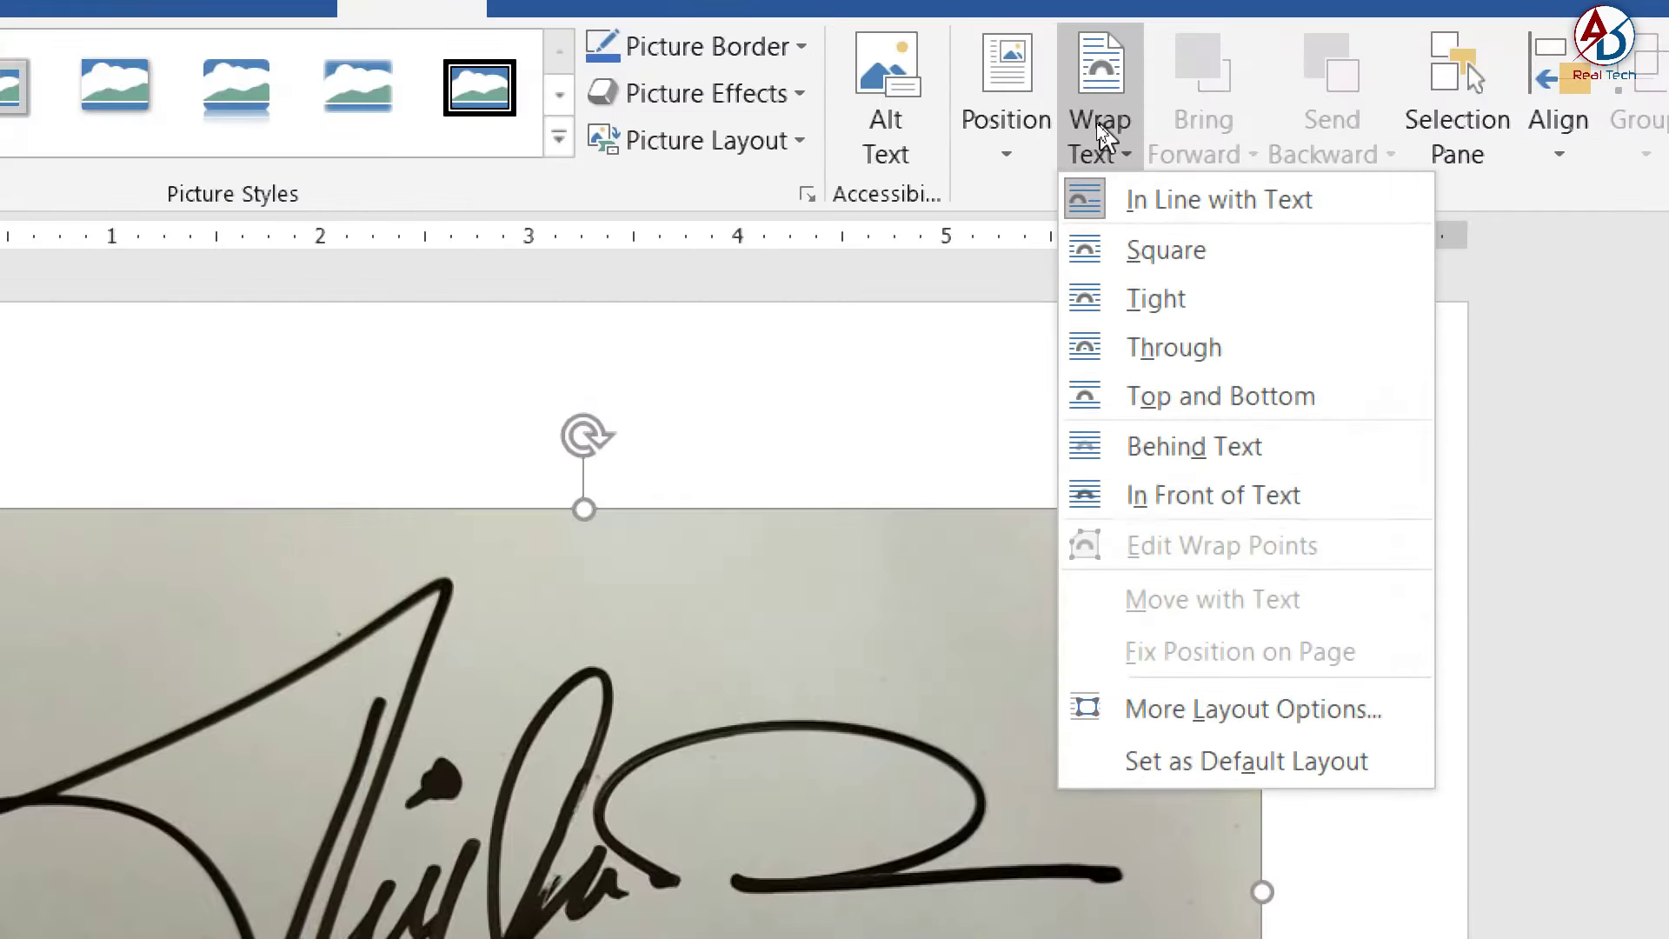
click(1195, 497)
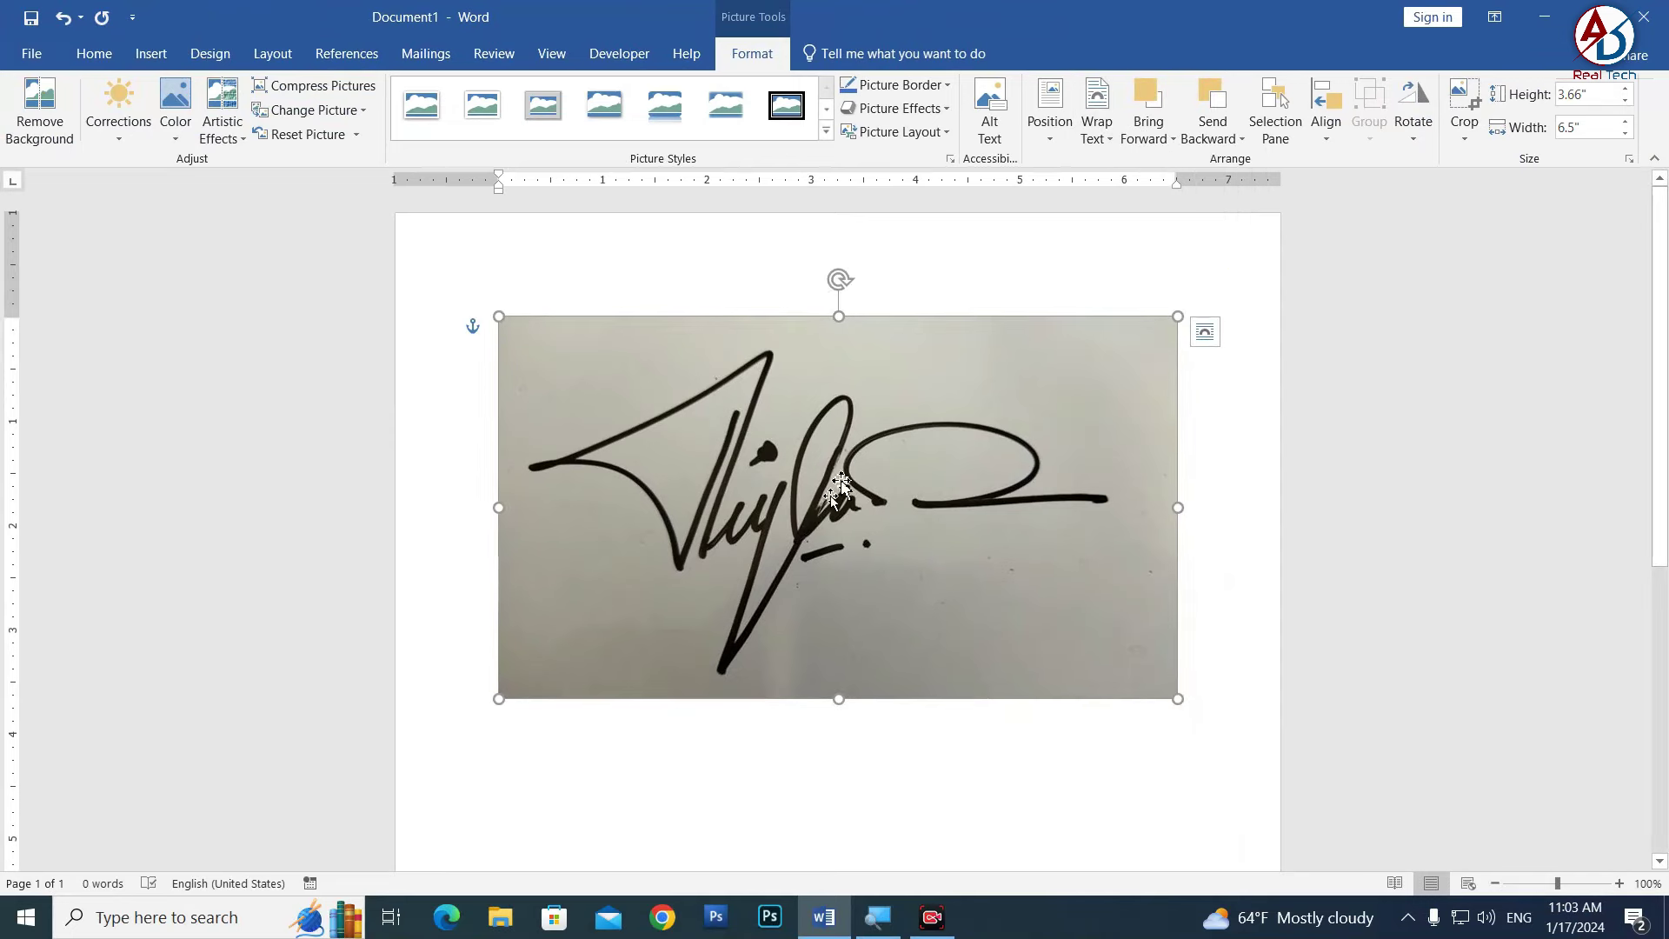
mouse_move(924, 522)
mouse_down()
mouse_move(1002, 622)
mouse_move(861, 542)
mouse_up()
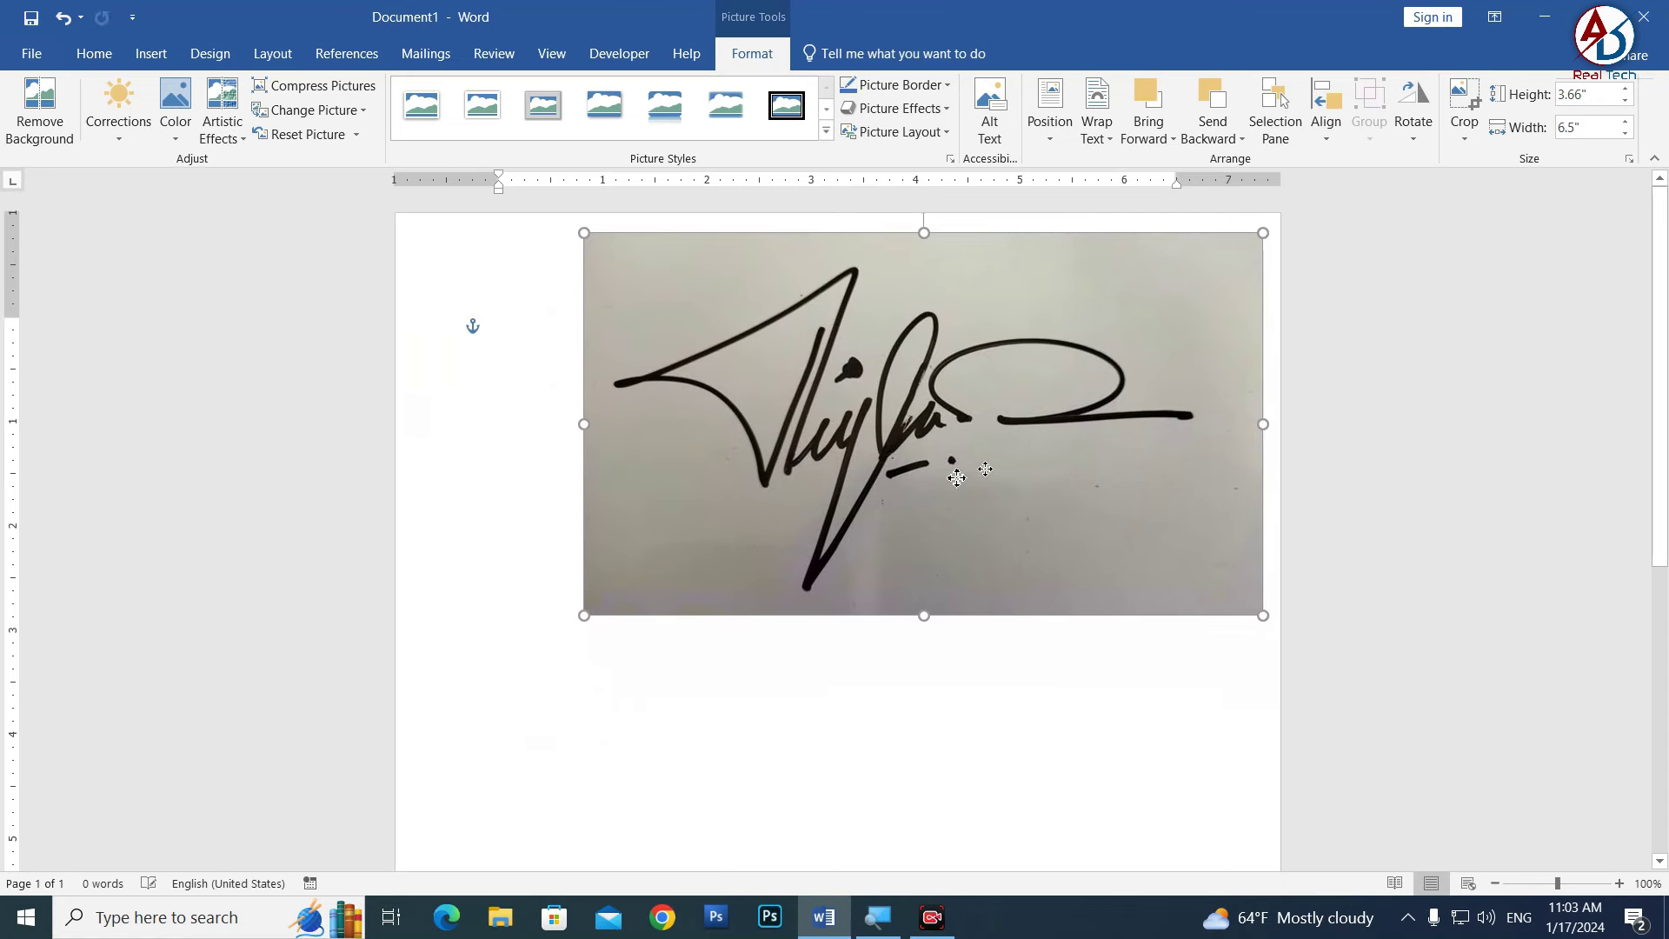
drag(861, 542, 932, 578)
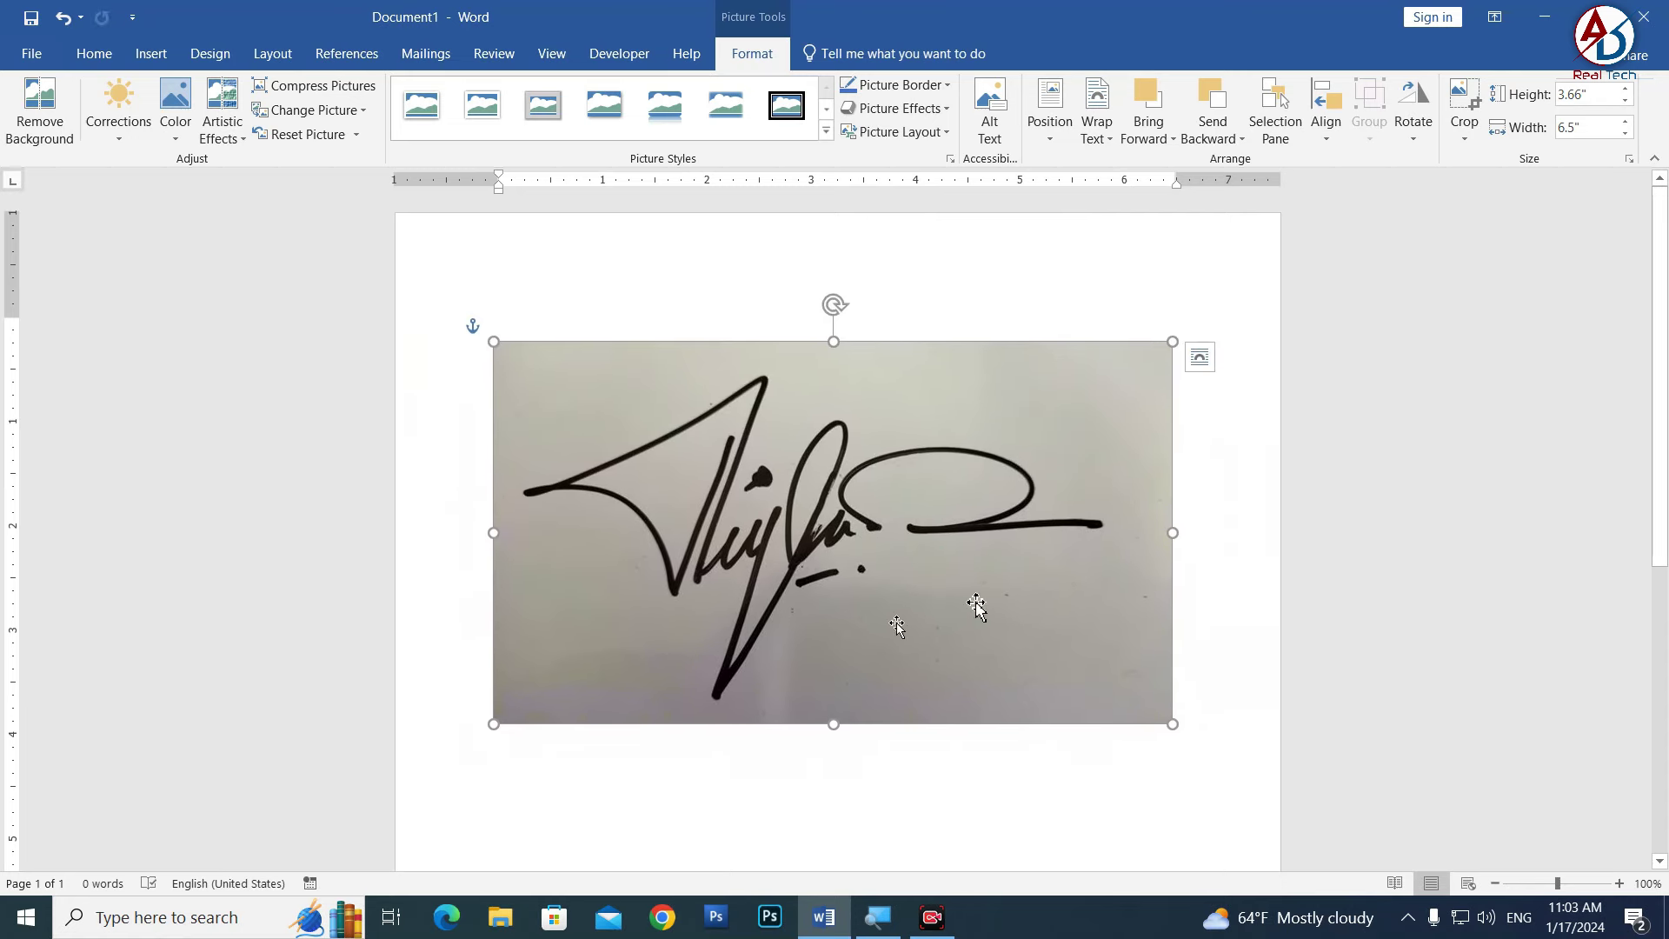
Step: Open Format Picture for the signature photo and expand its Picture Corrections section
right_click(945, 513)
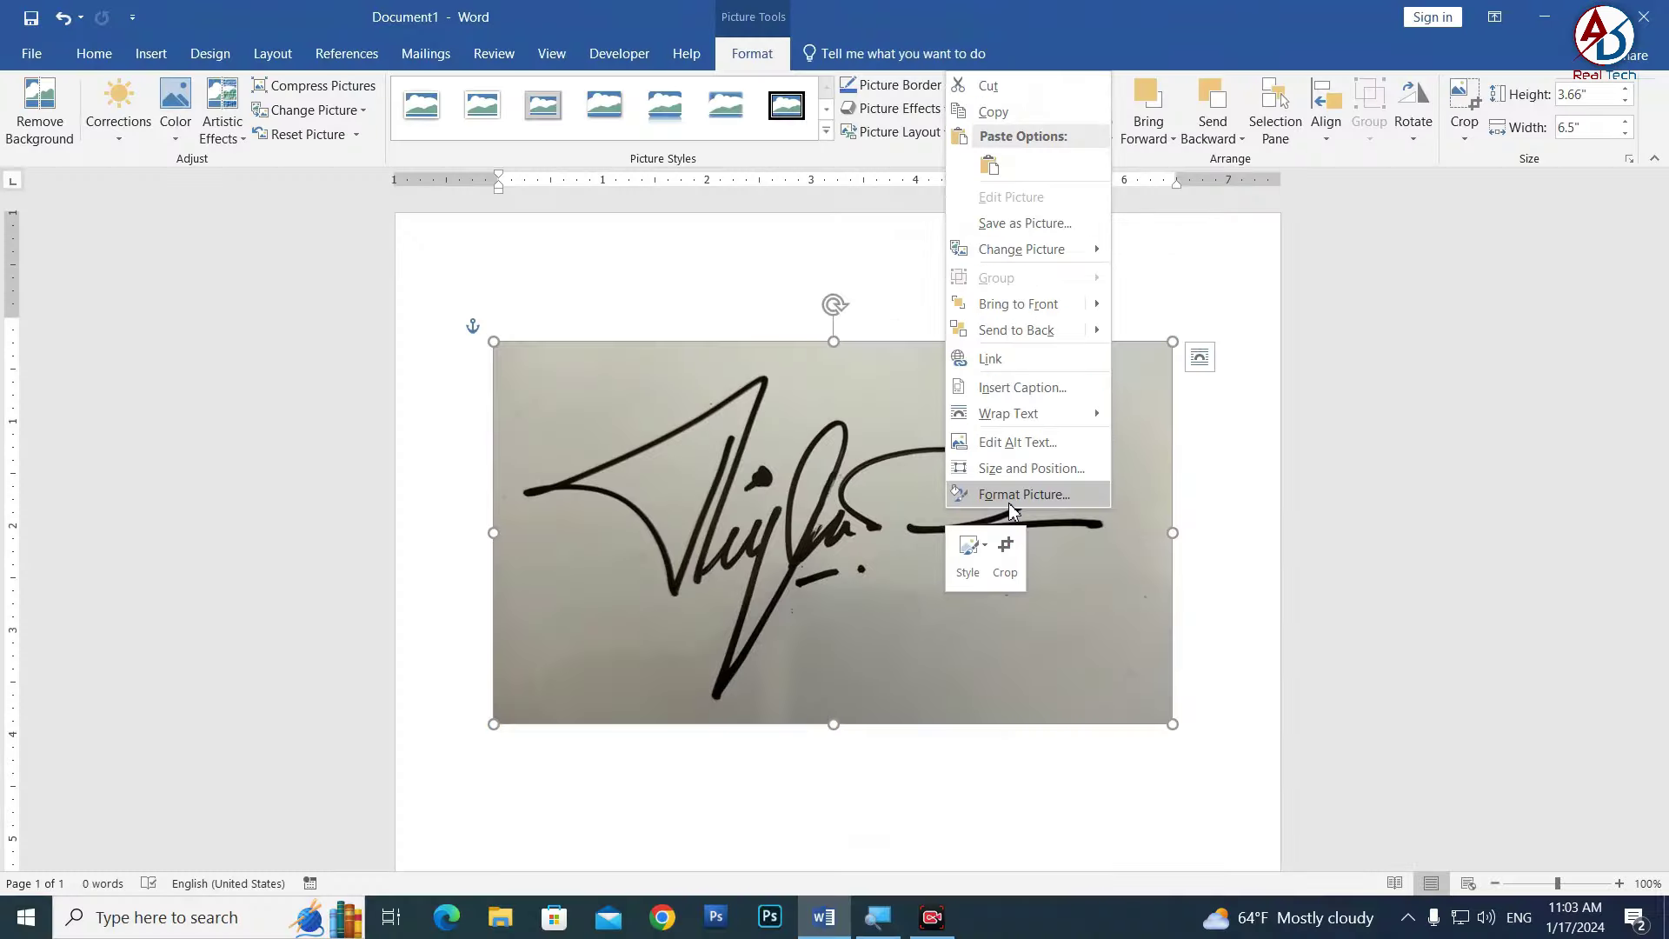
click(1006, 501)
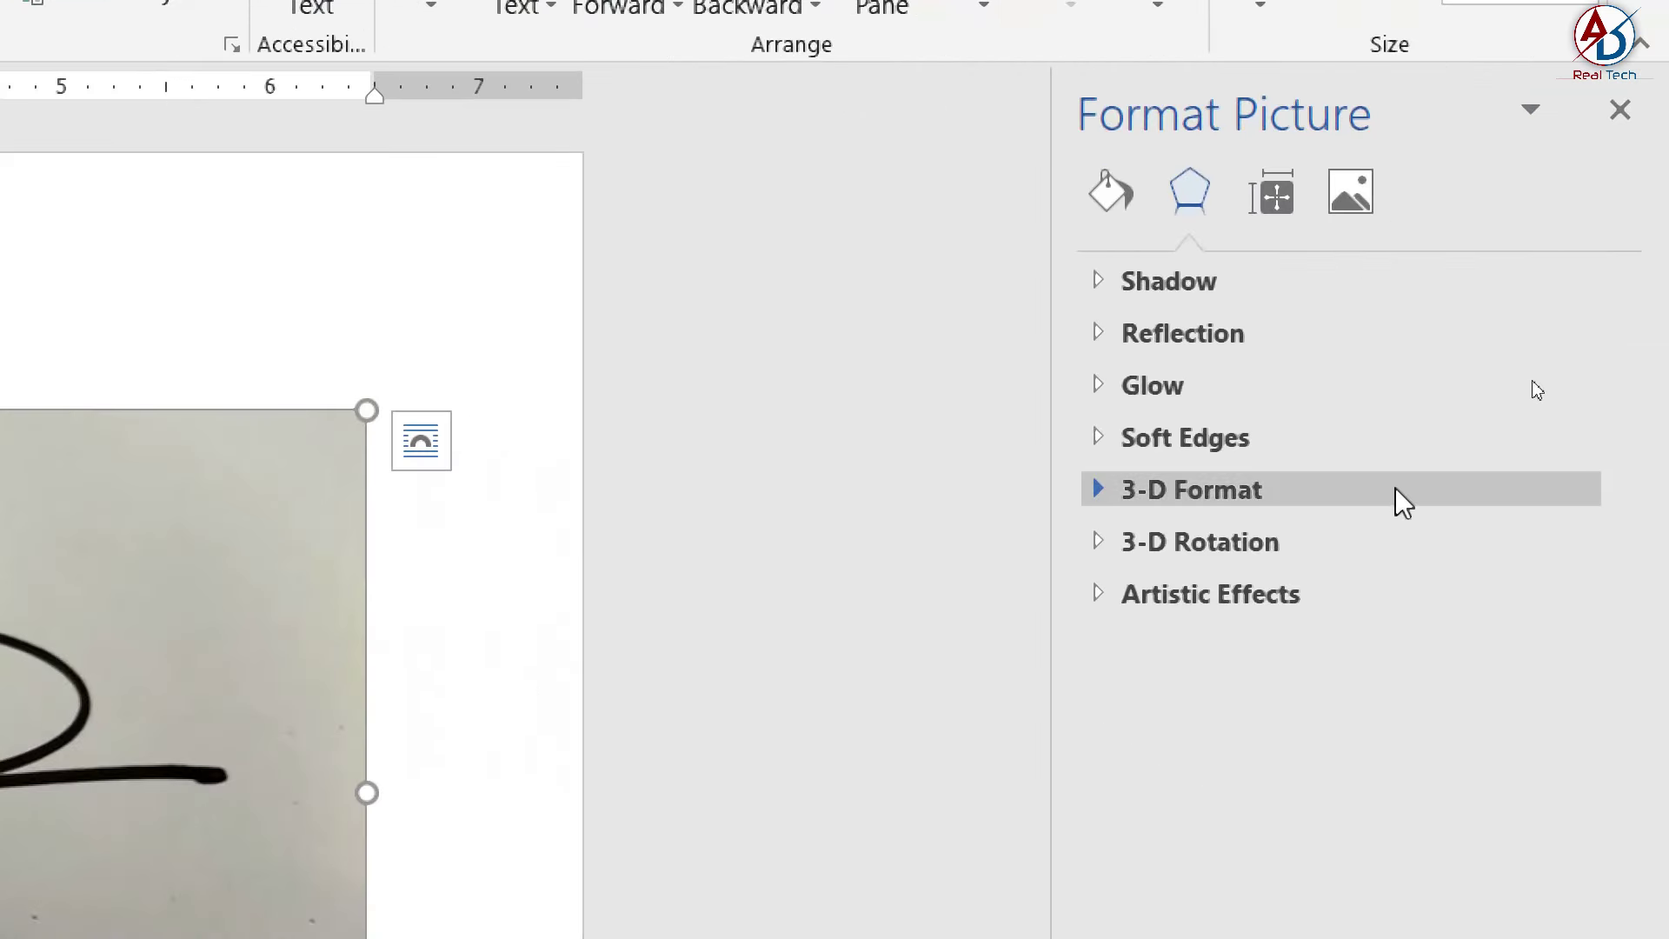
click(1349, 193)
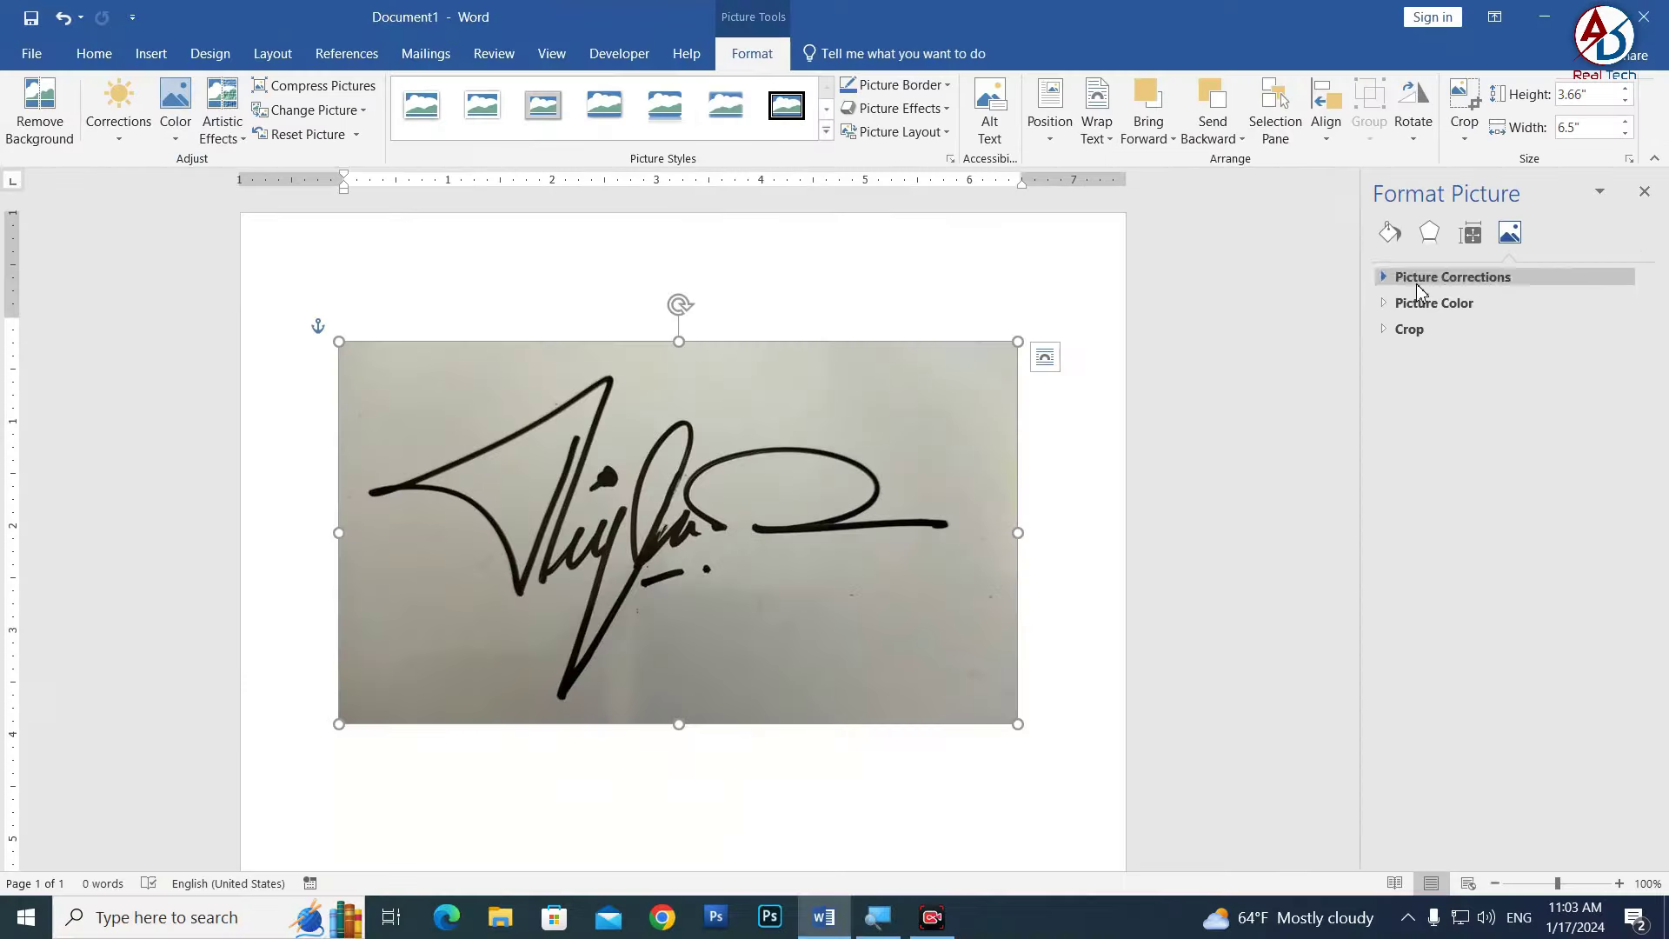
click(1417, 281)
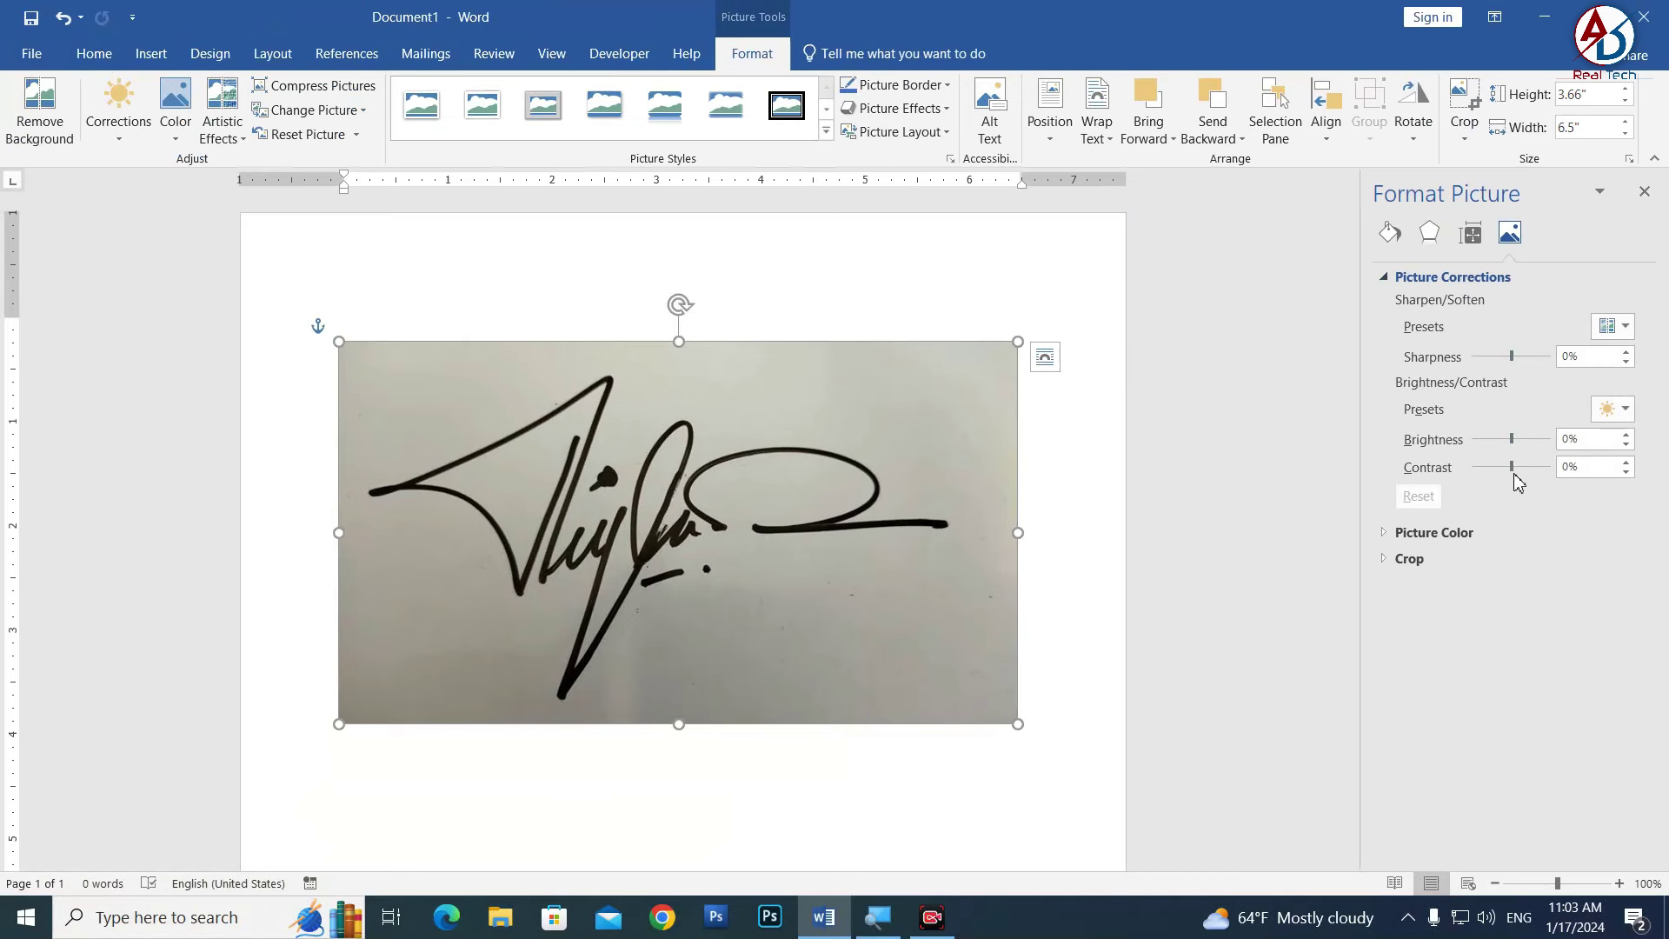
Step: Set the photo's brightness to 50%, sharpness to 40% and contrast to 40%
drag(1603, 360, 1558, 363)
text(50)
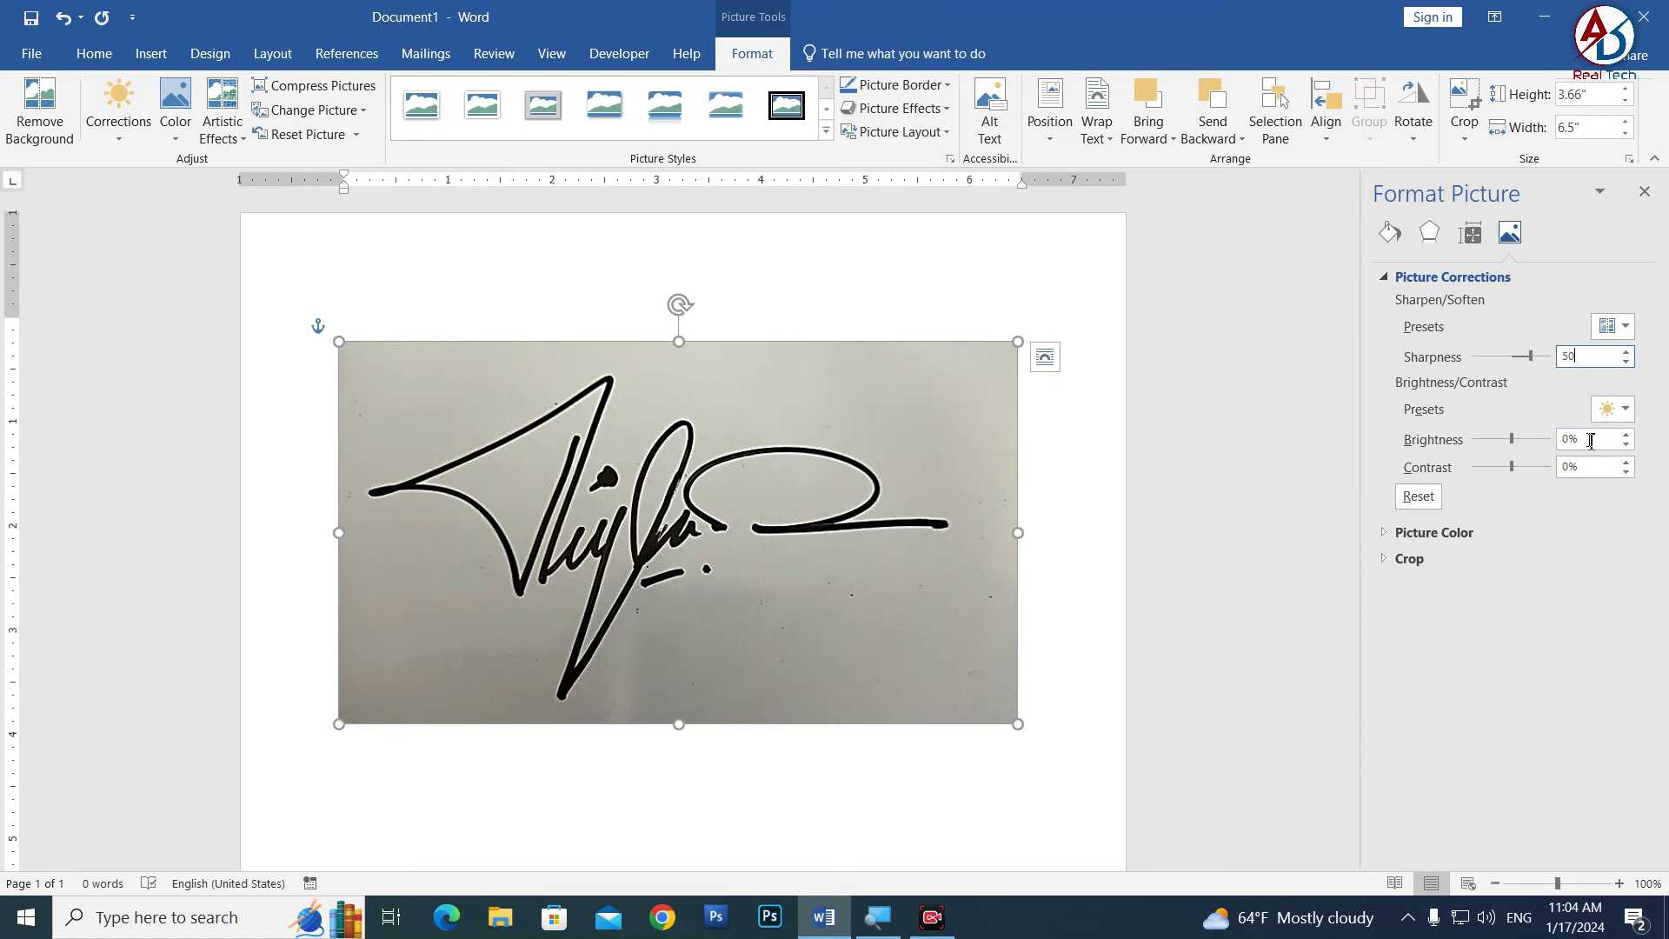
drag(1591, 441, 1572, 439)
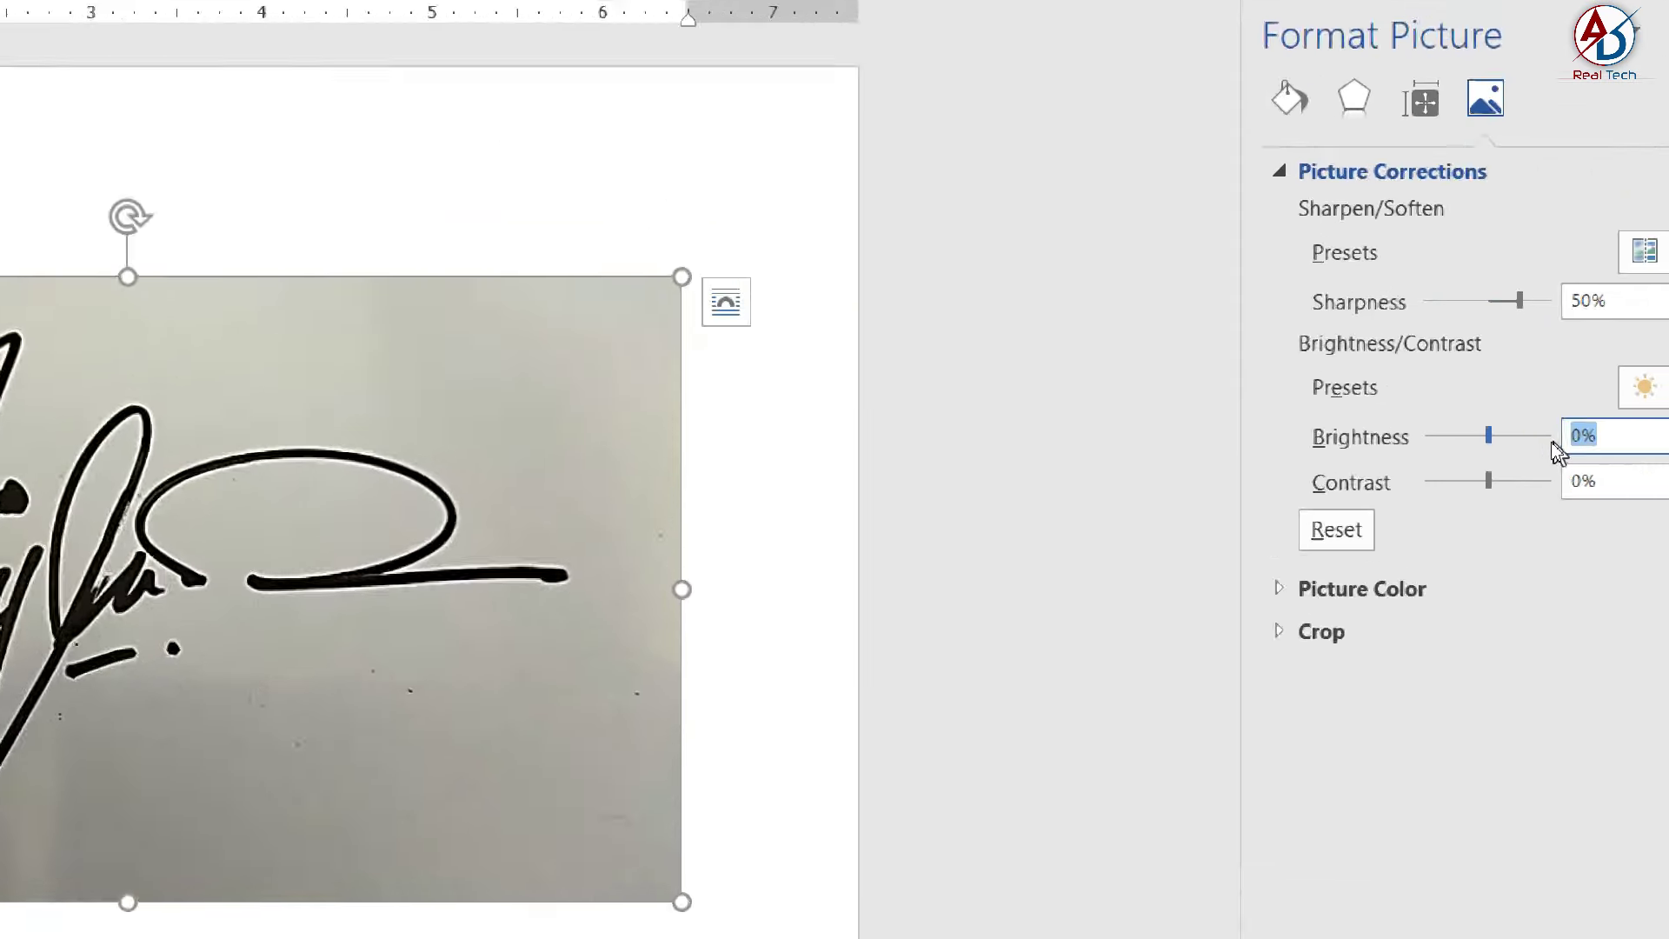
text(50)
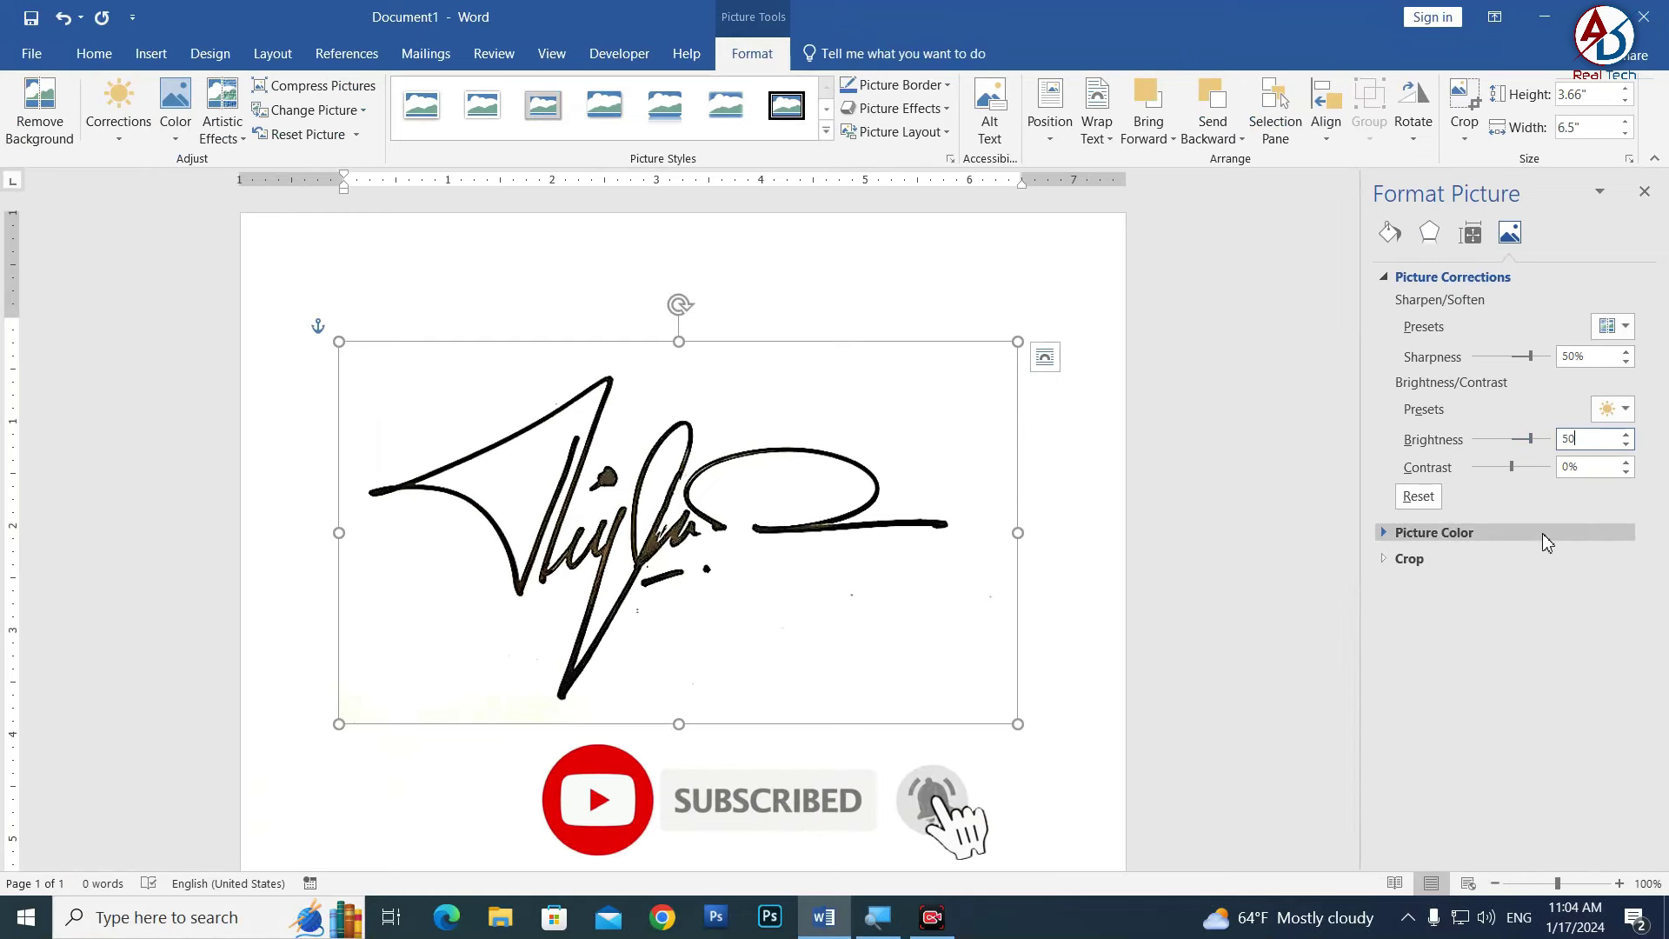
drag(1598, 357, 1560, 361)
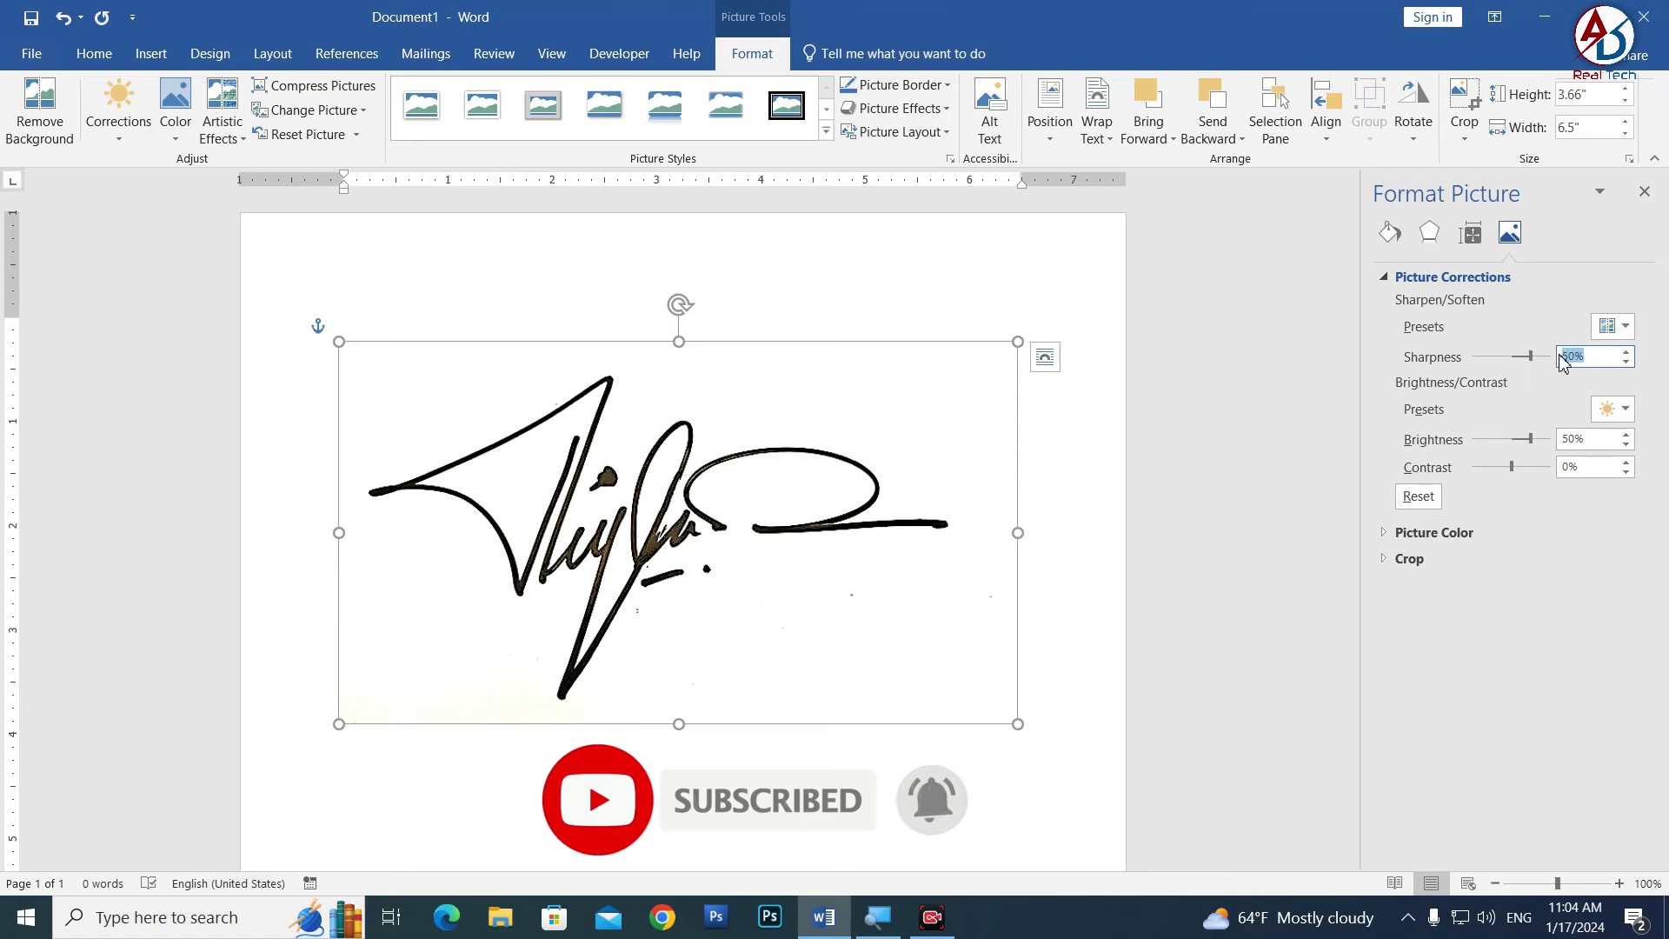
click(1561, 356)
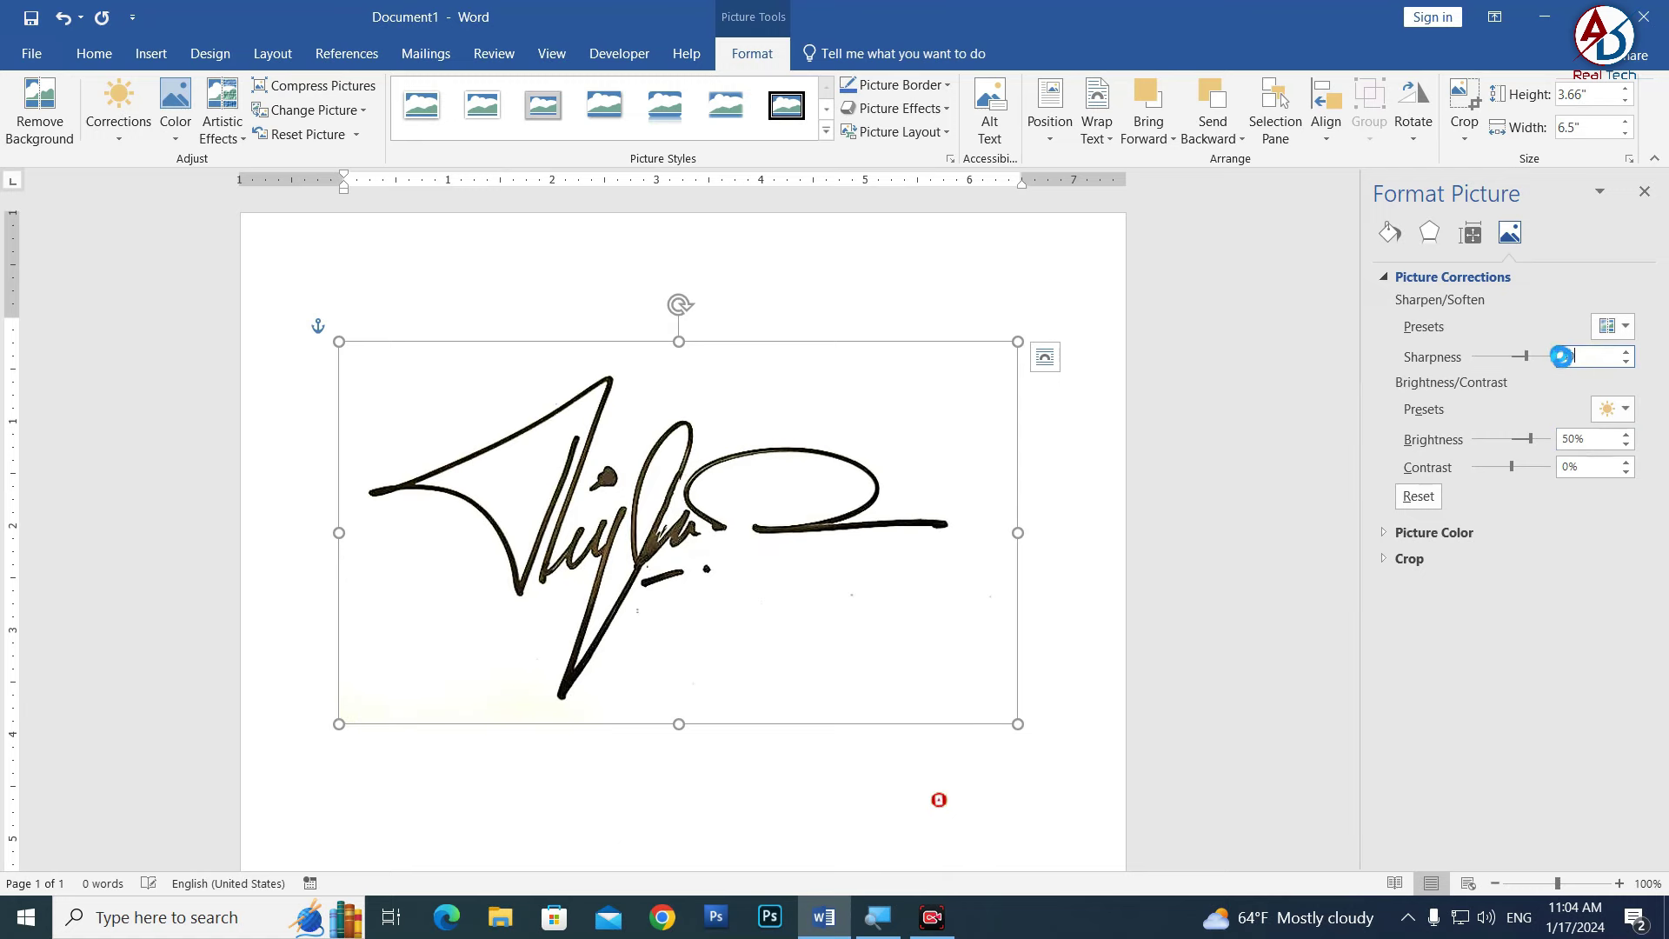
text(40)
drag(1600, 469, 1558, 470)
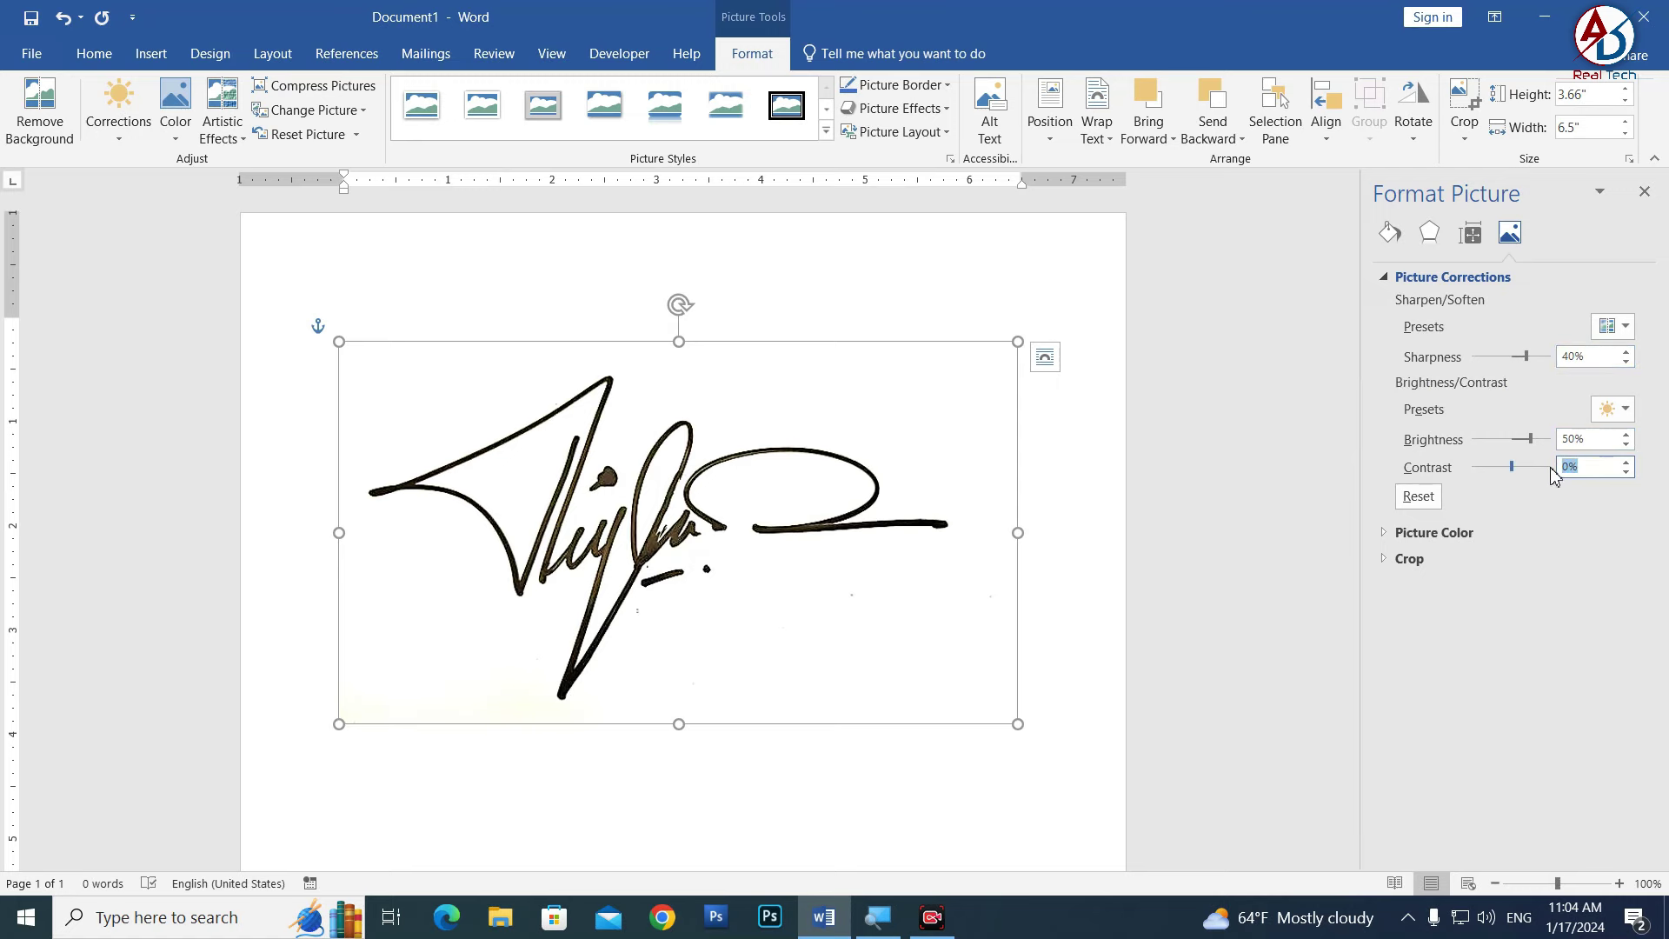
text(40)
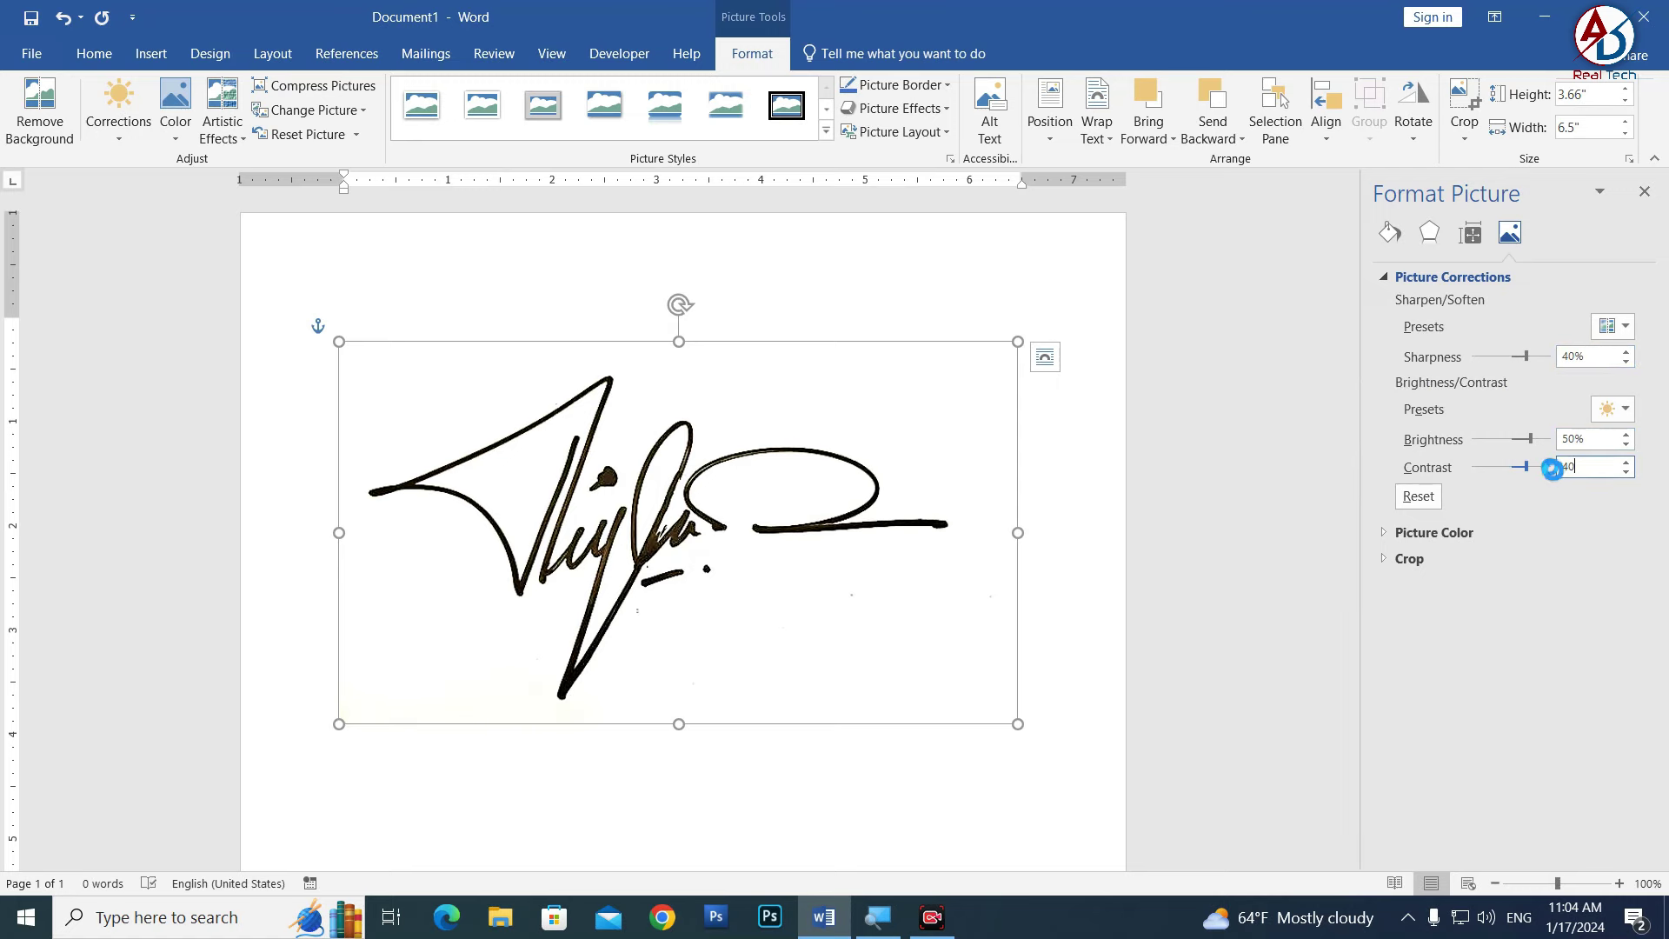
mouse_move(738, 502)
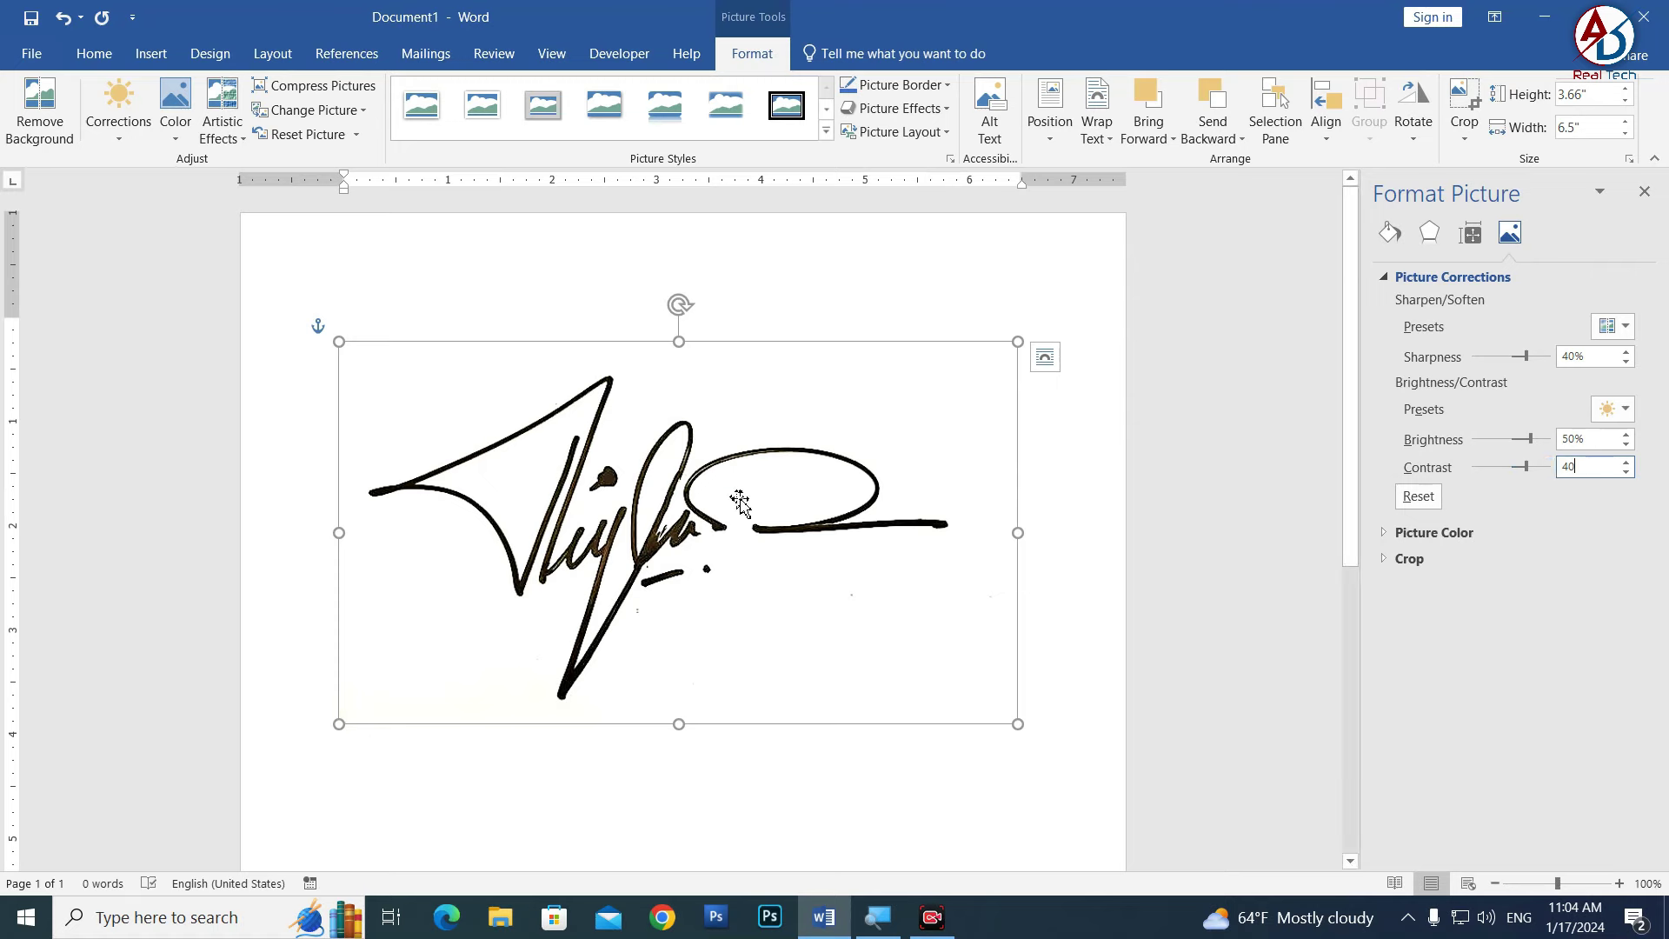
Step: Close the formatting pane, check the whitened result, and nudge the picture up and left
click(1645, 198)
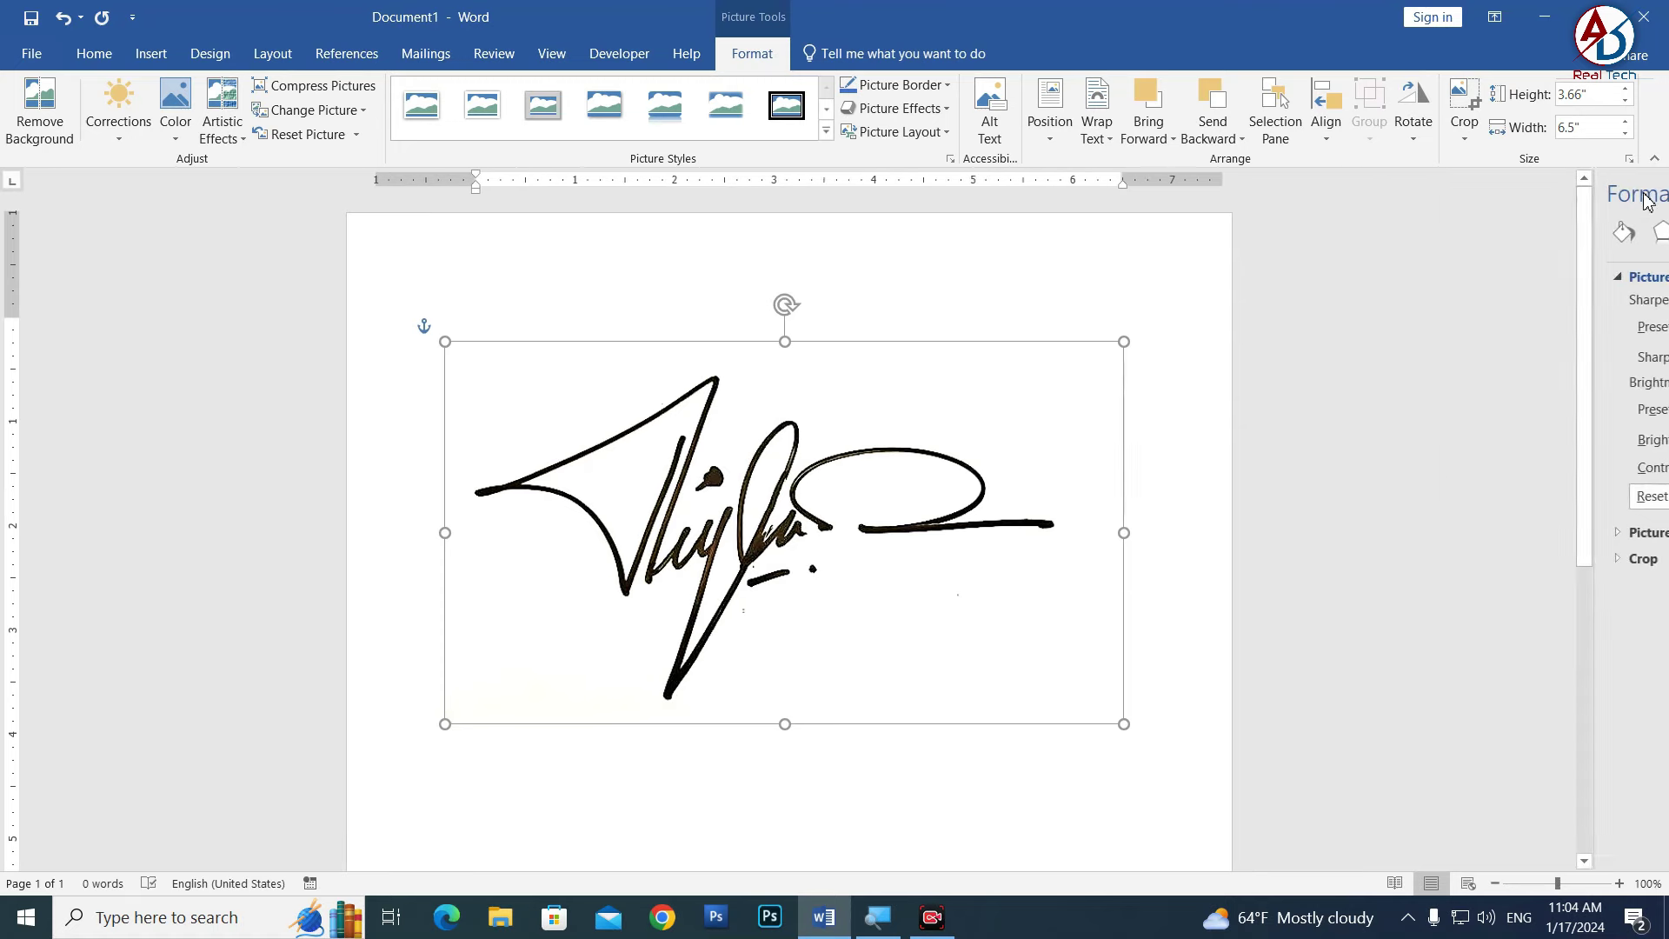
click(1199, 356)
scroll(861, 627, down, 5)
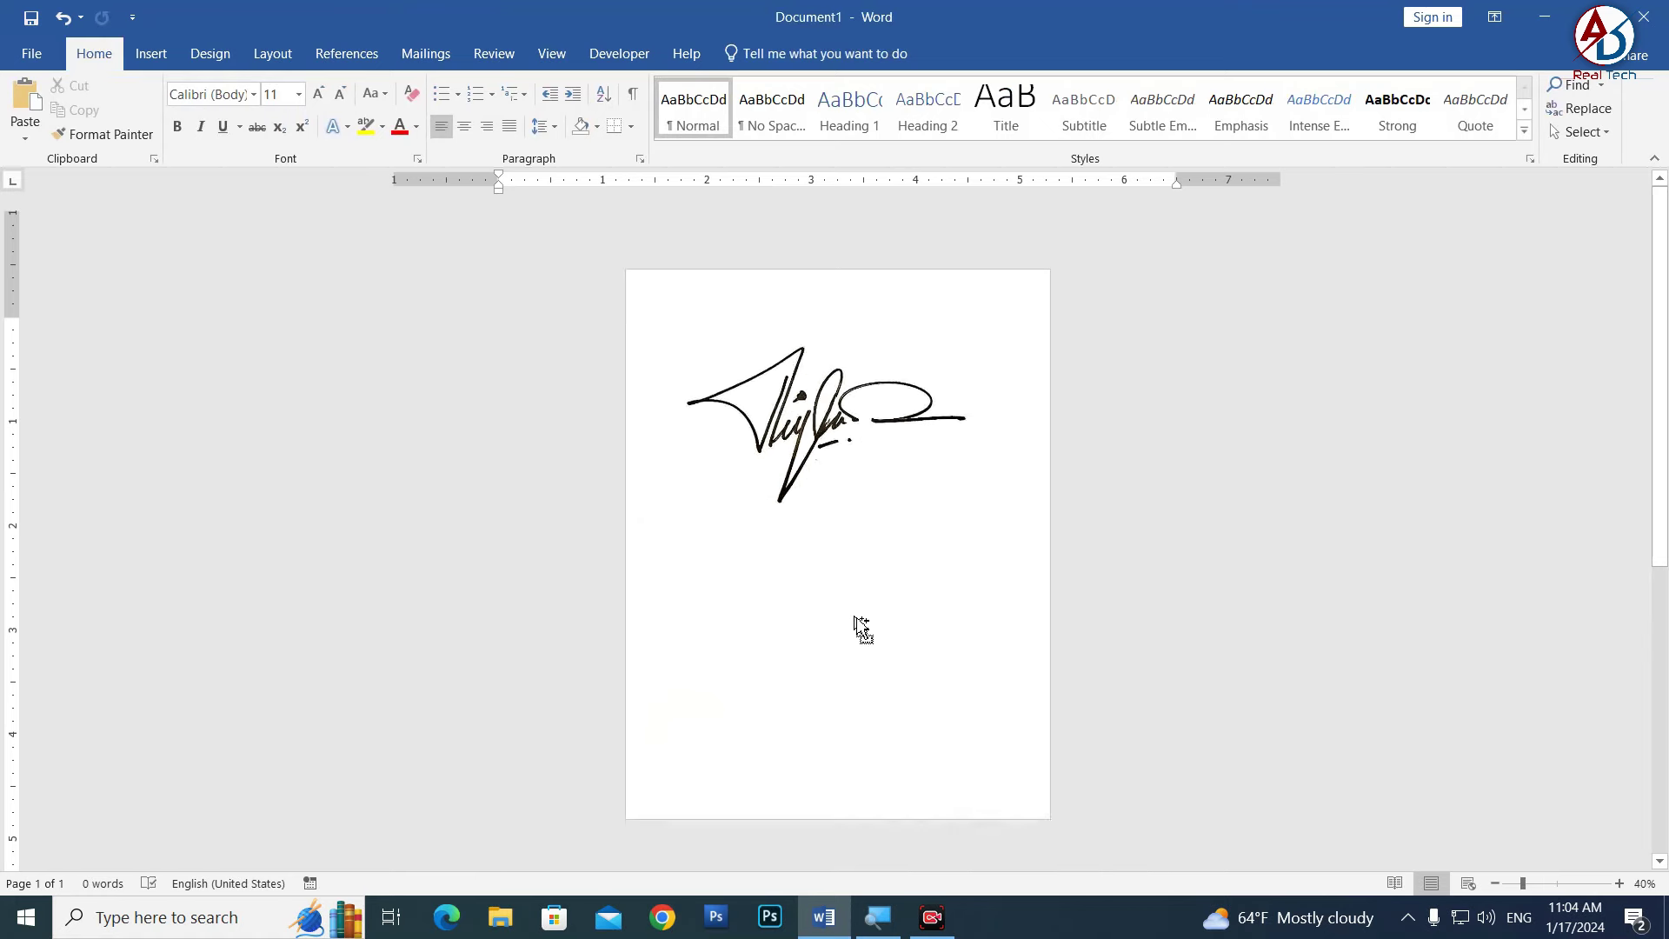
scroll(860, 628, up, 2)
scroll(860, 628, up, 1)
click(906, 534)
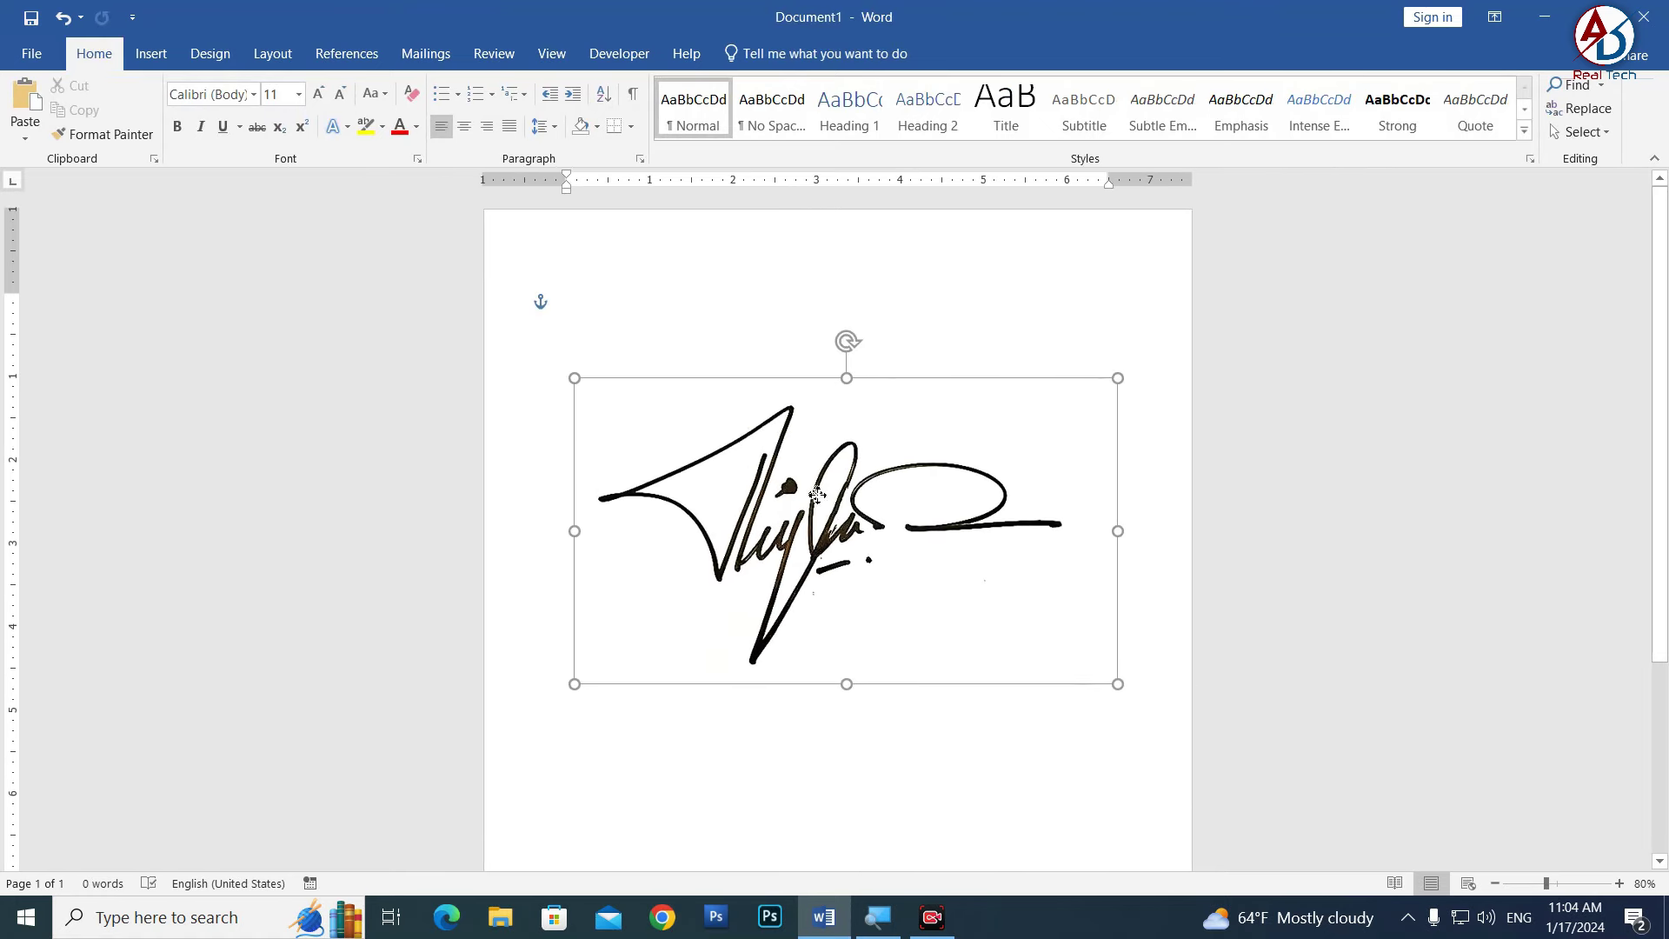
drag(906, 534, 890, 501)
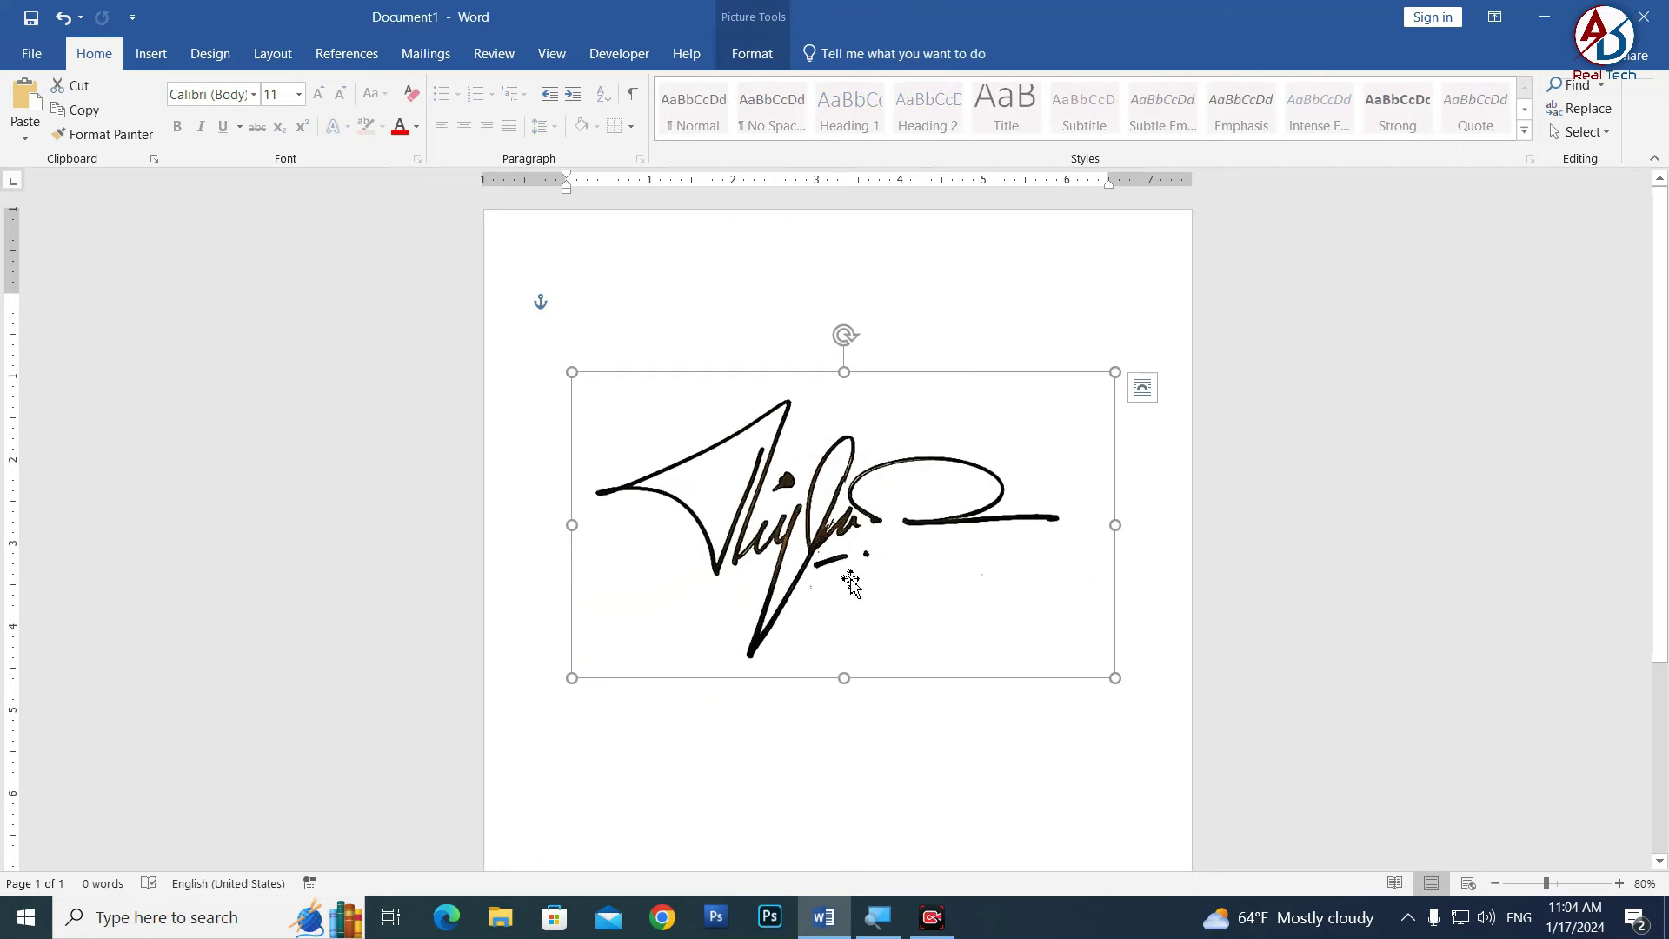
Step: Save the picture to the Desktop as a JPEG named 'signature', then minimize Word
right_click(833, 511)
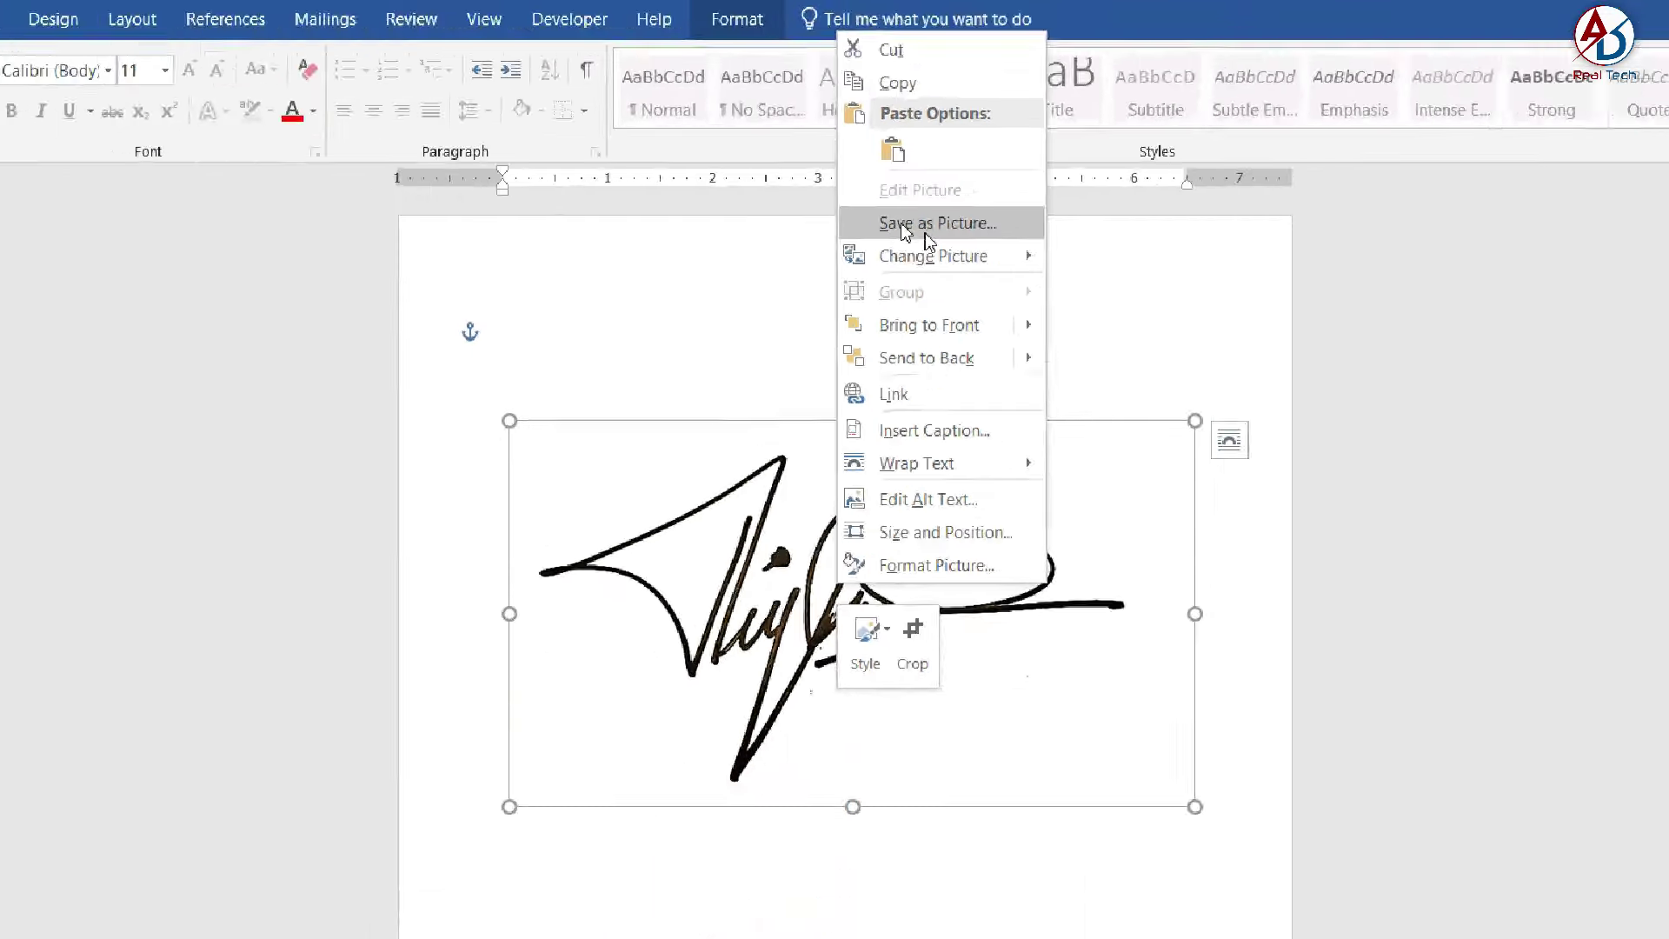
click(879, 217)
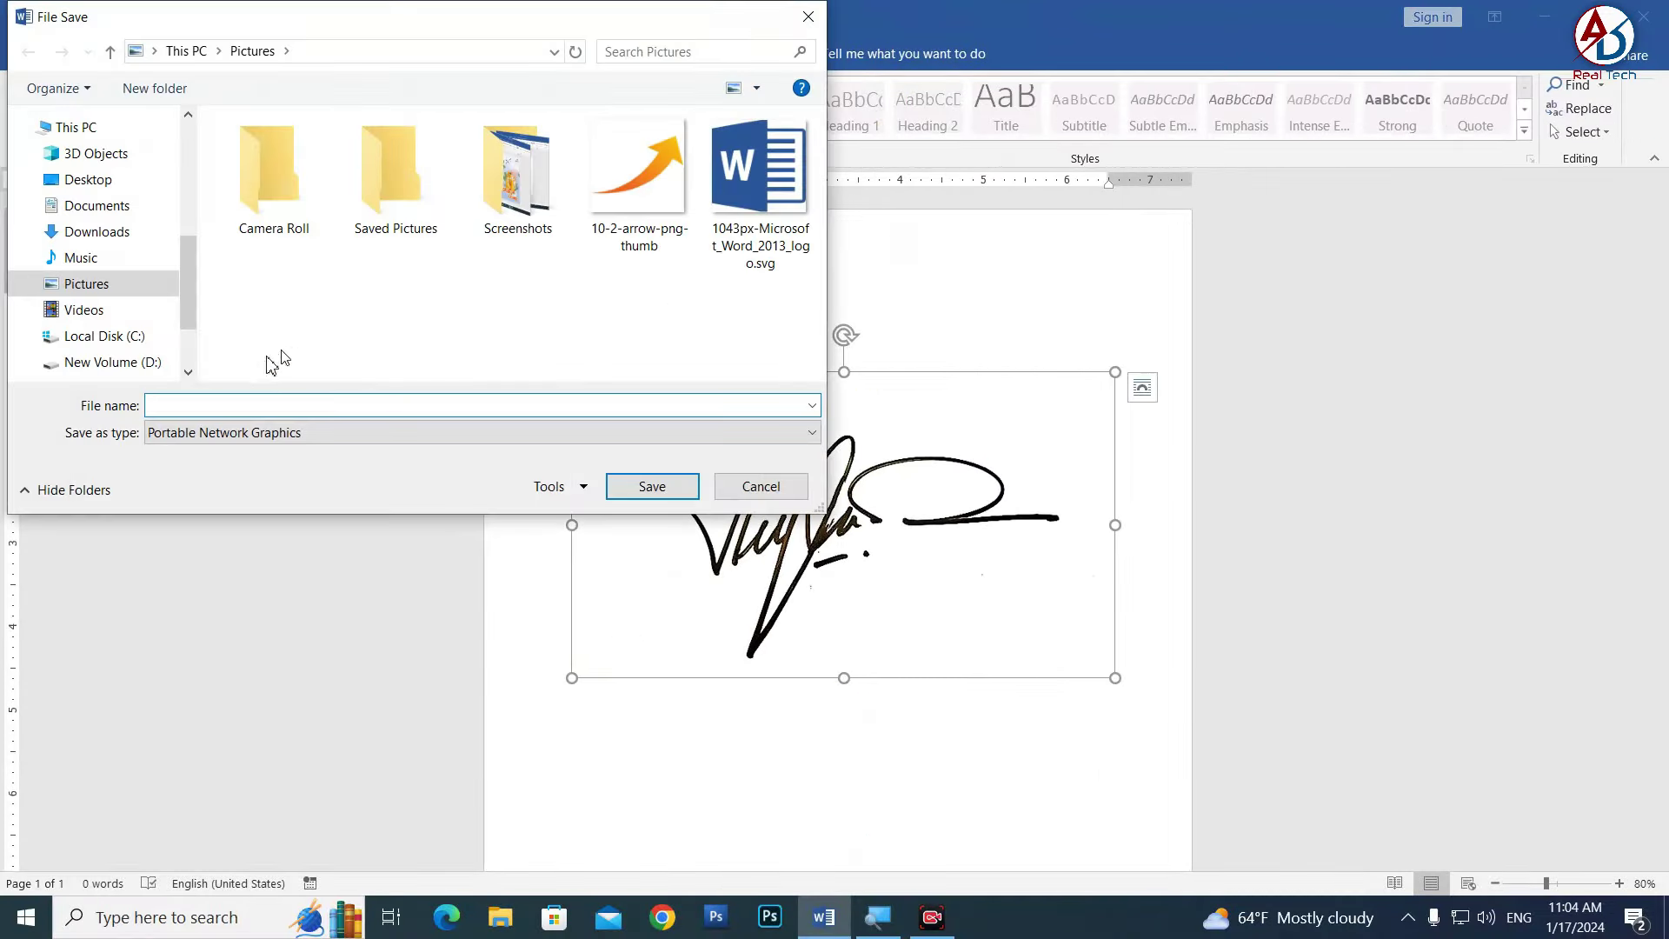
click(87, 179)
click(254, 434)
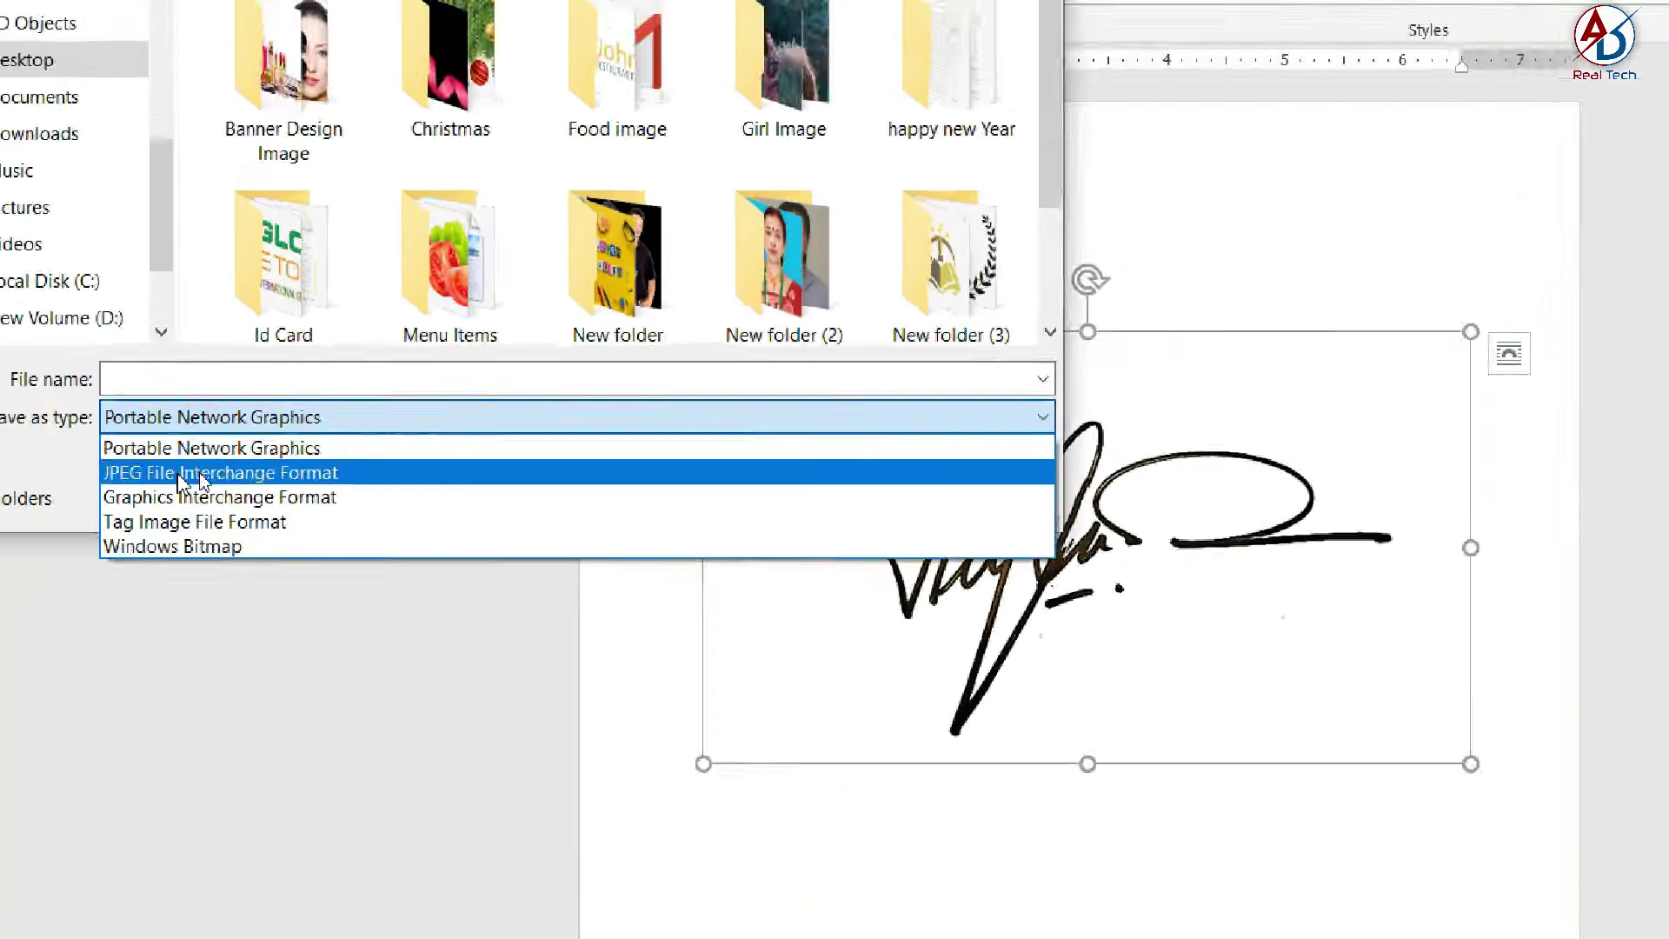
click(187, 478)
click(341, 403)
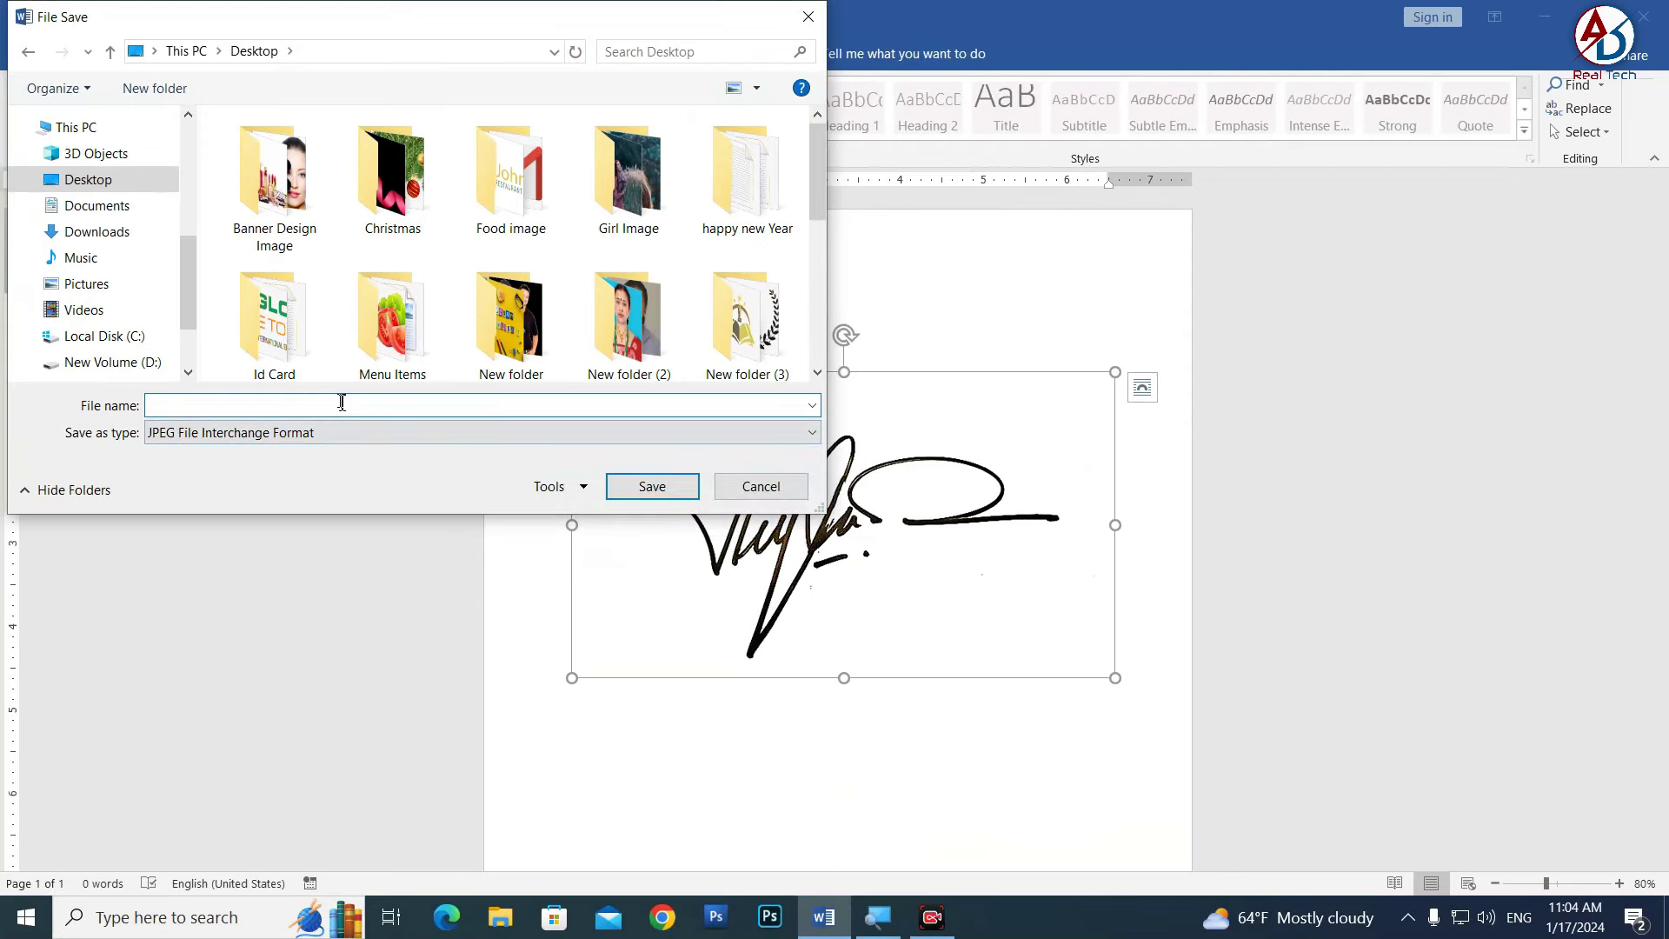
text(signature)
click(653, 485)
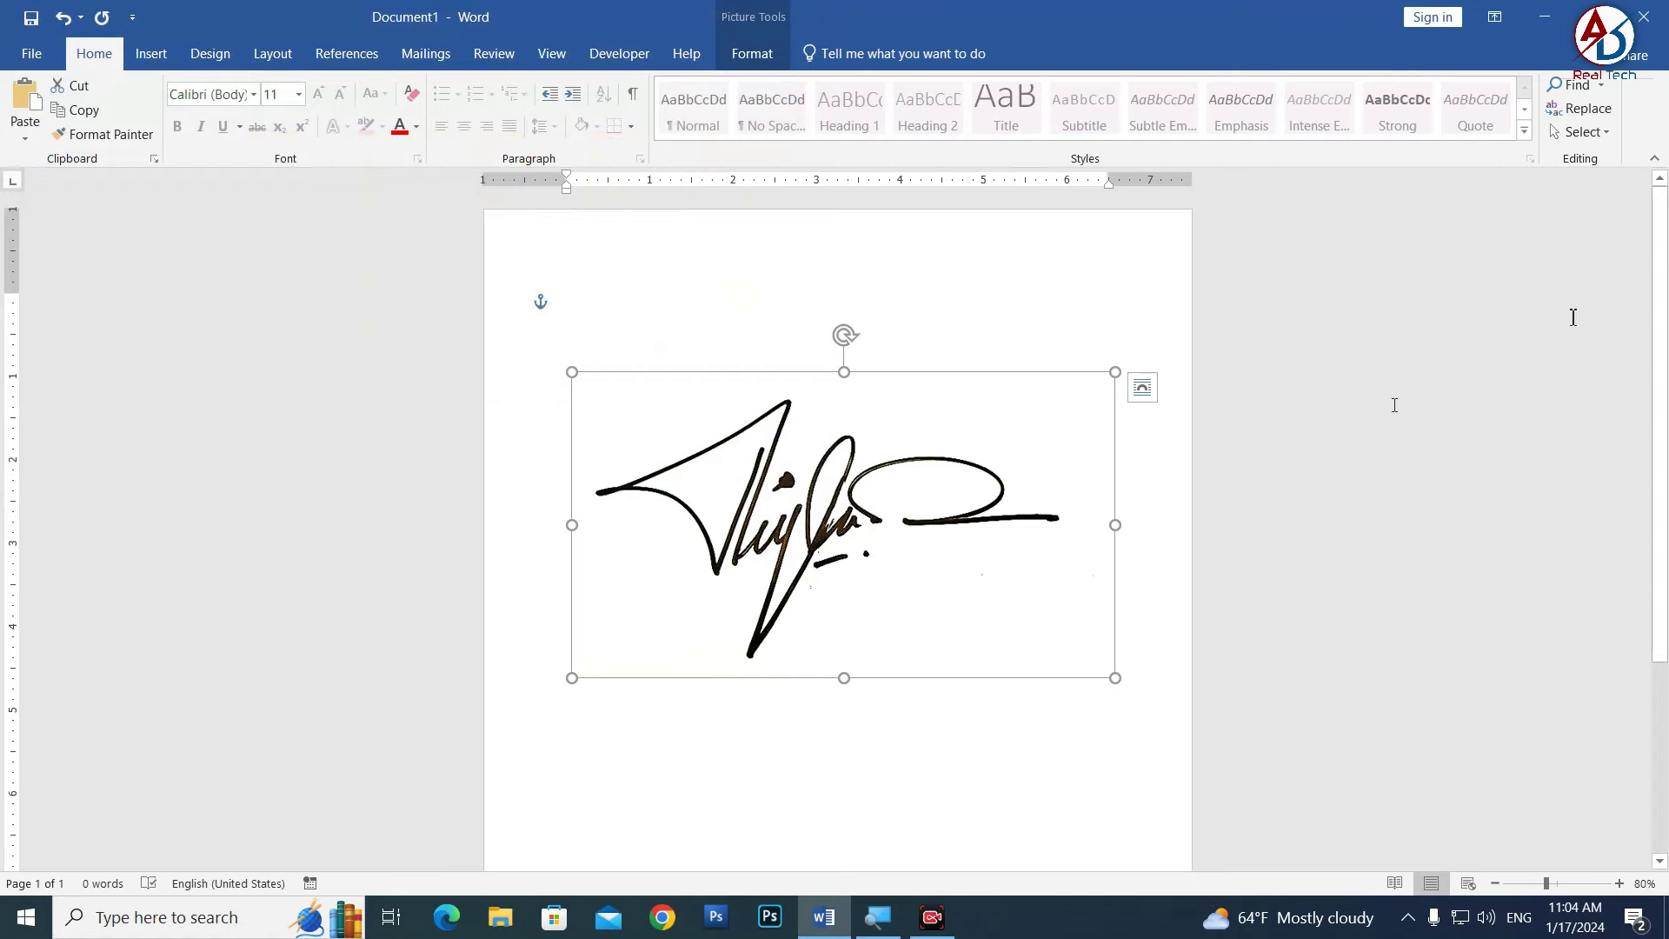
click(1563, 19)
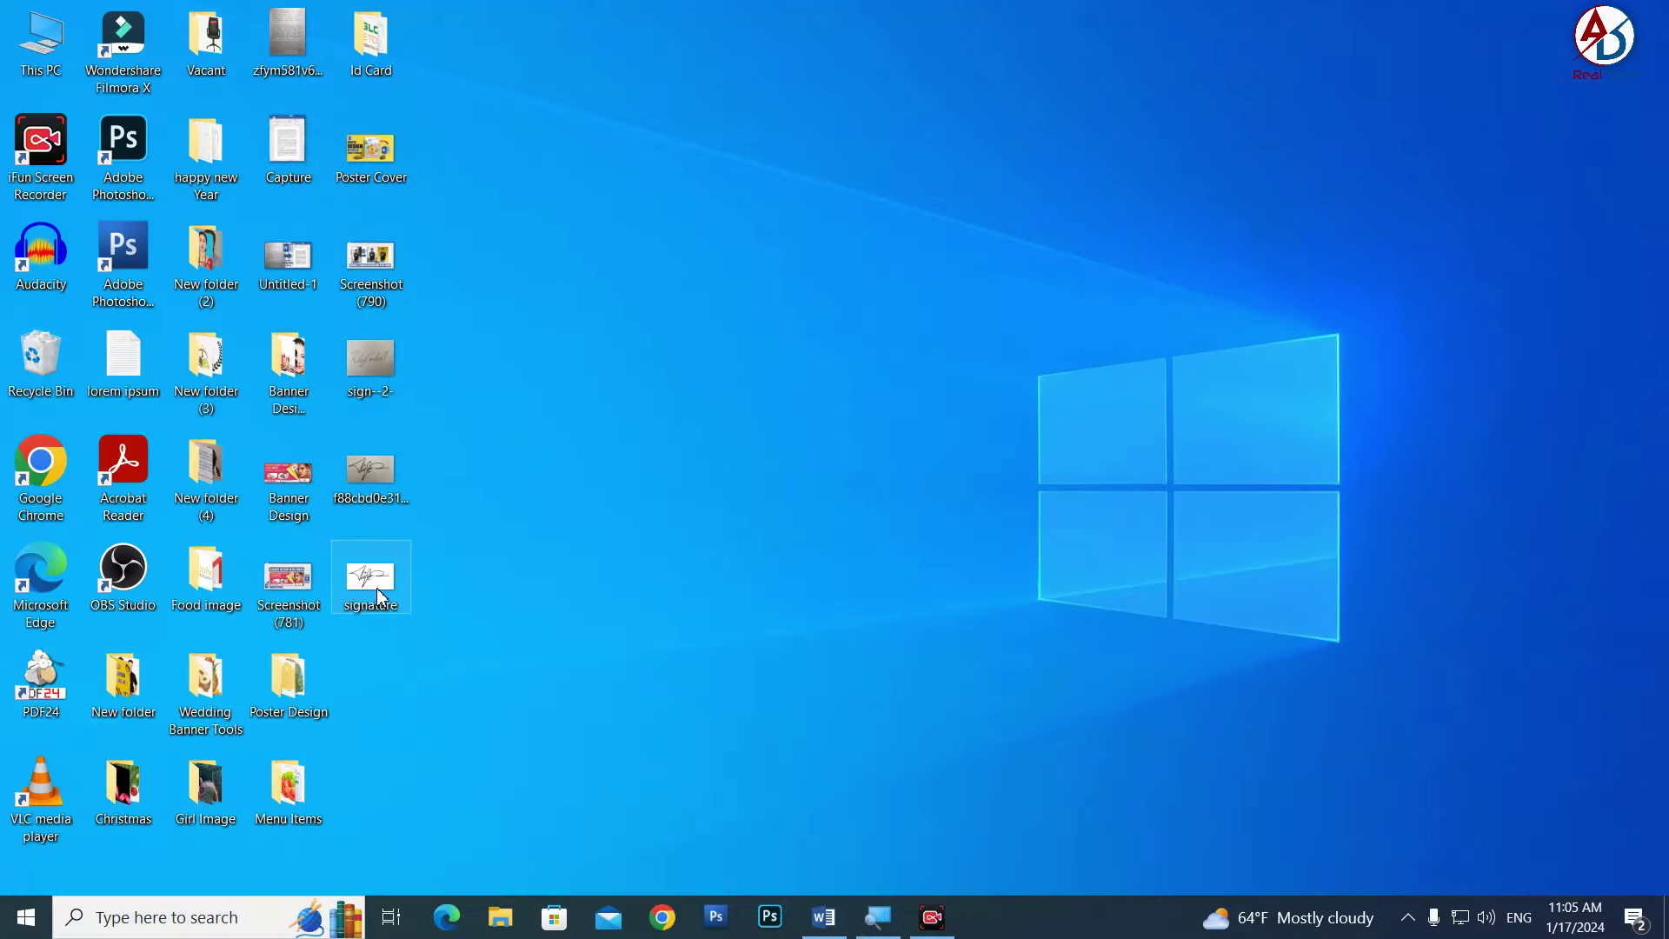
Step: Open signature.jpg from the desktop in Photos to view the cleaned signature
double_click(400, 591)
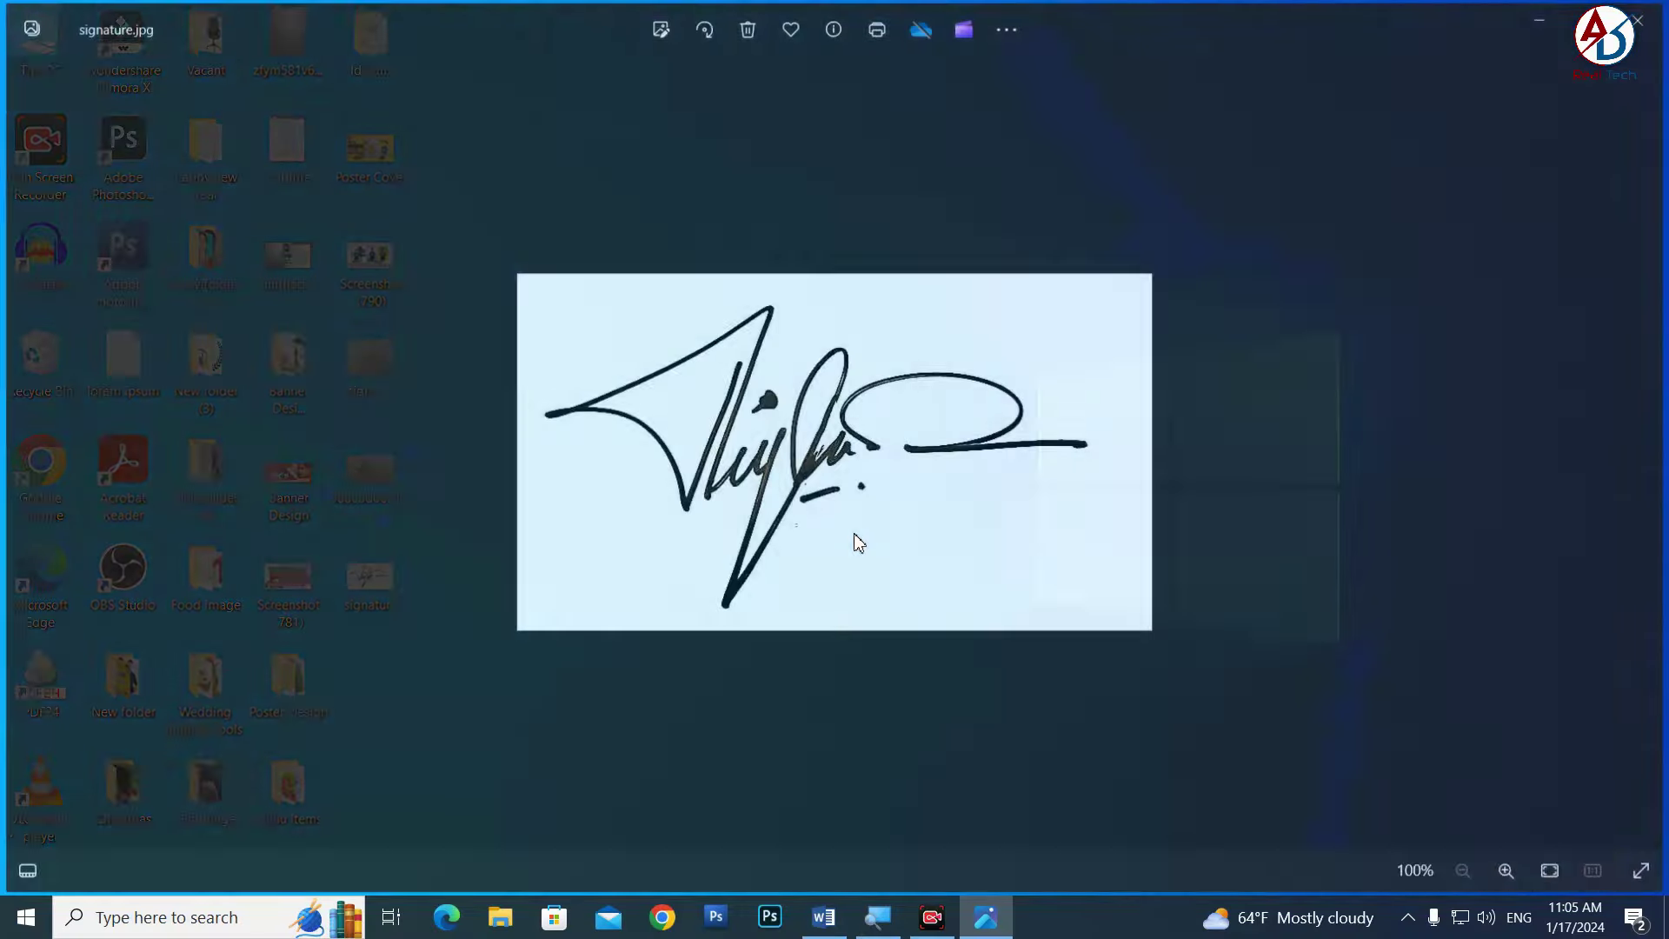